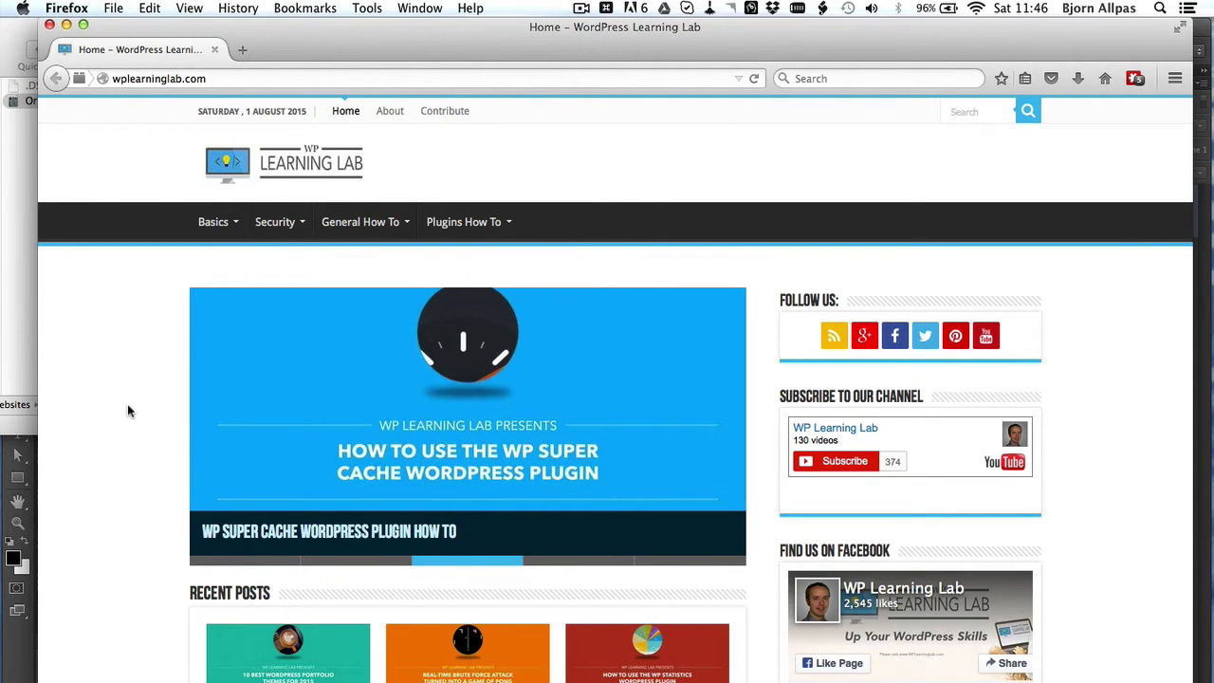
# - Bring the Temp folder forward in Finder and open Original.jpg in Photoshop
pyautogui.click(25, 215)
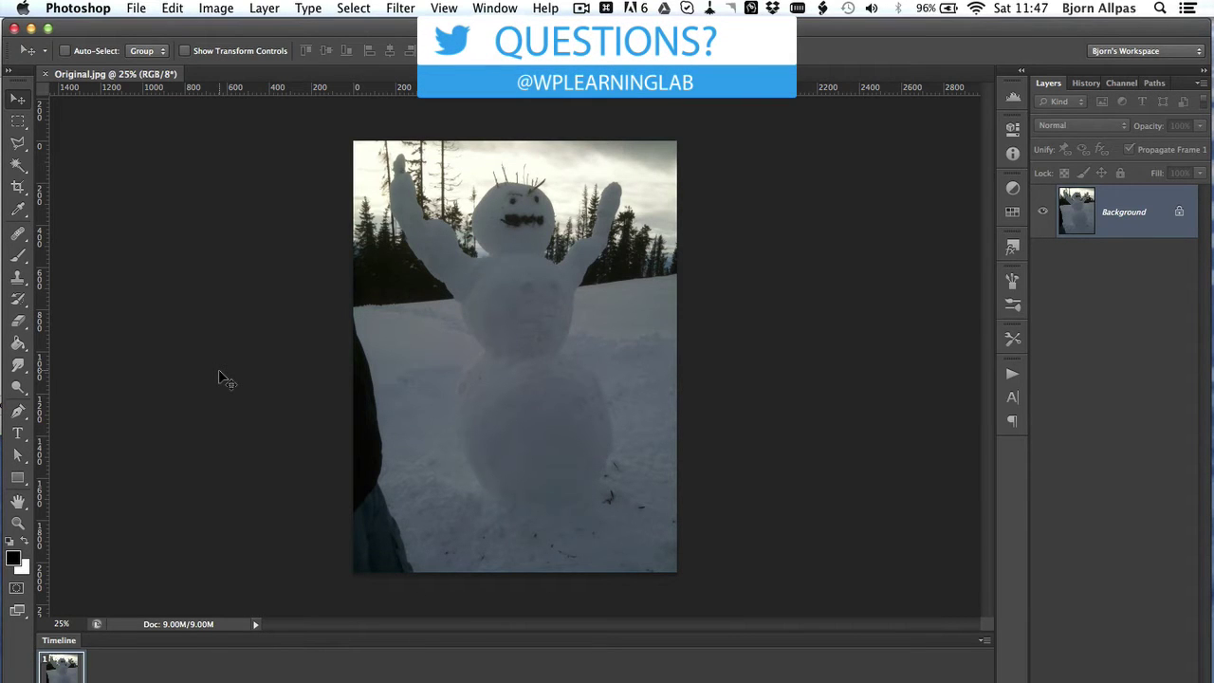
# - In Image Size, set Resolution to 72 pixels/inch and restore Width to 1536 pixels
pyautogui.click(220, 11)
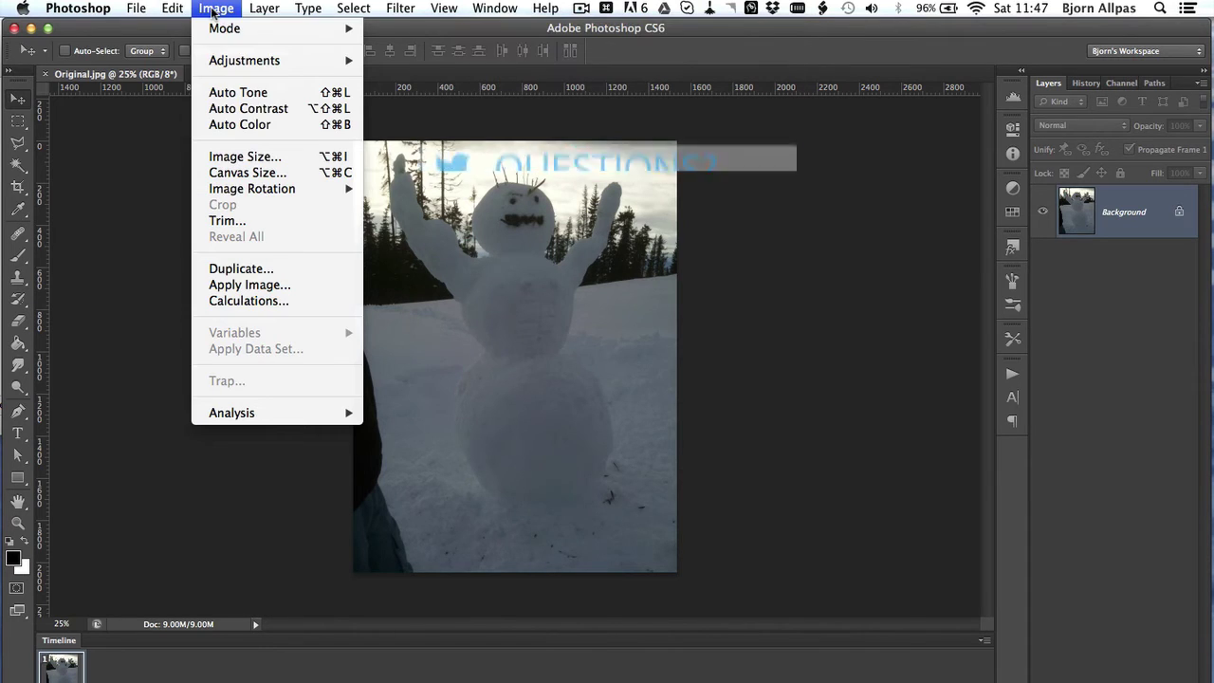
pyautogui.click(225, 159)
pyautogui.click(842, 315)
pyautogui.click(837, 316)
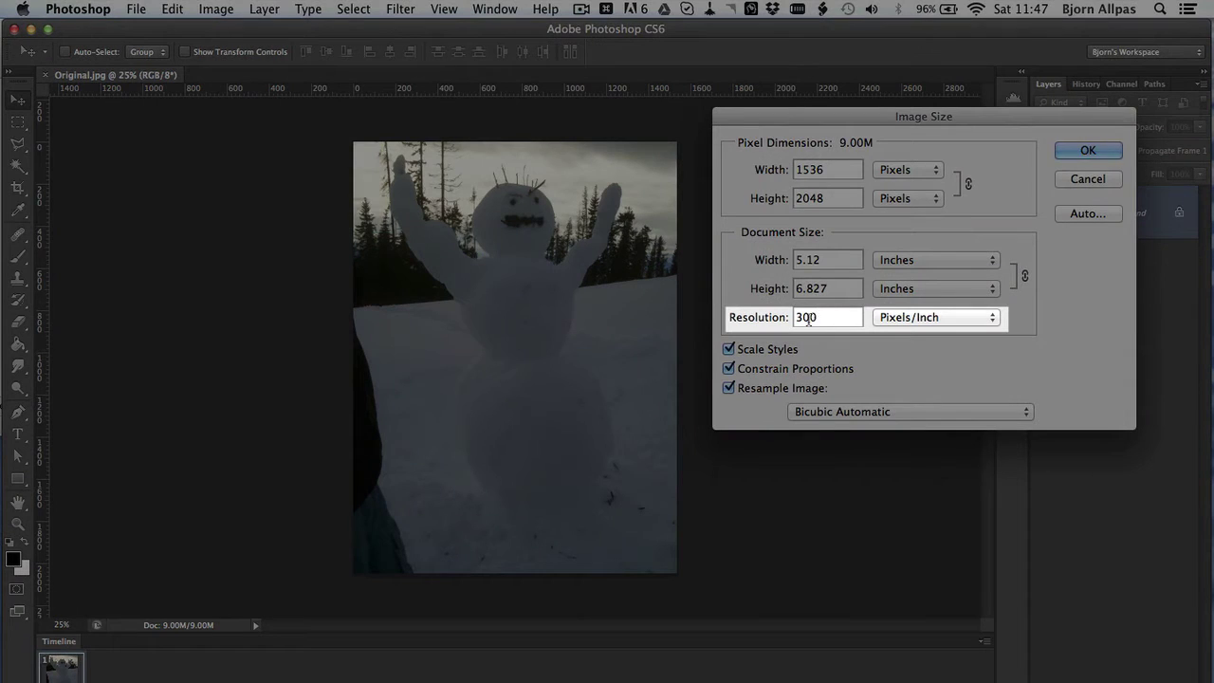
pyautogui.doubleClick(807, 317)
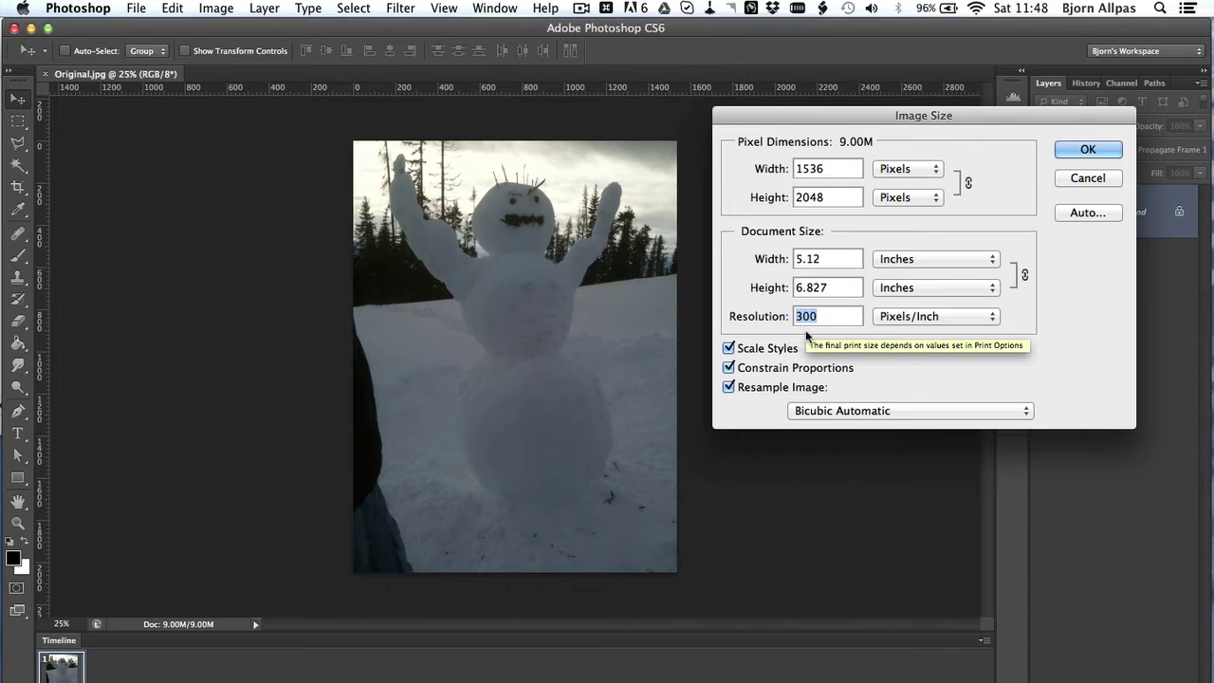
pyautogui.write('72')
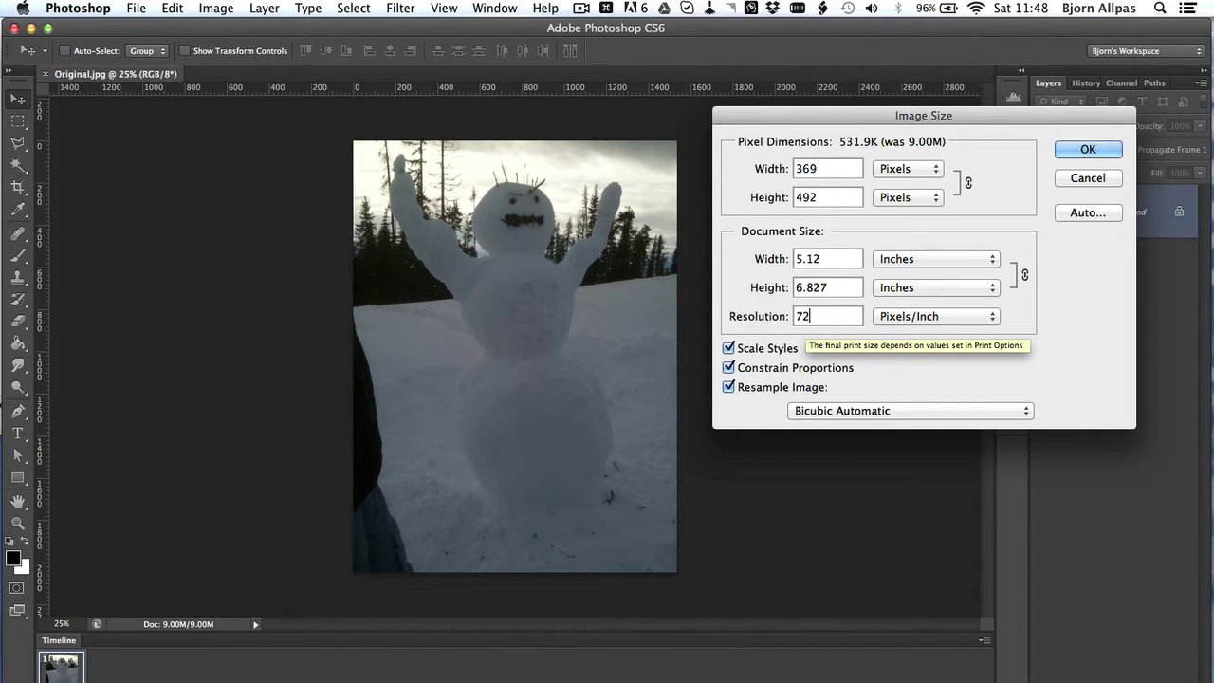
pyautogui.doubleClick(811, 170)
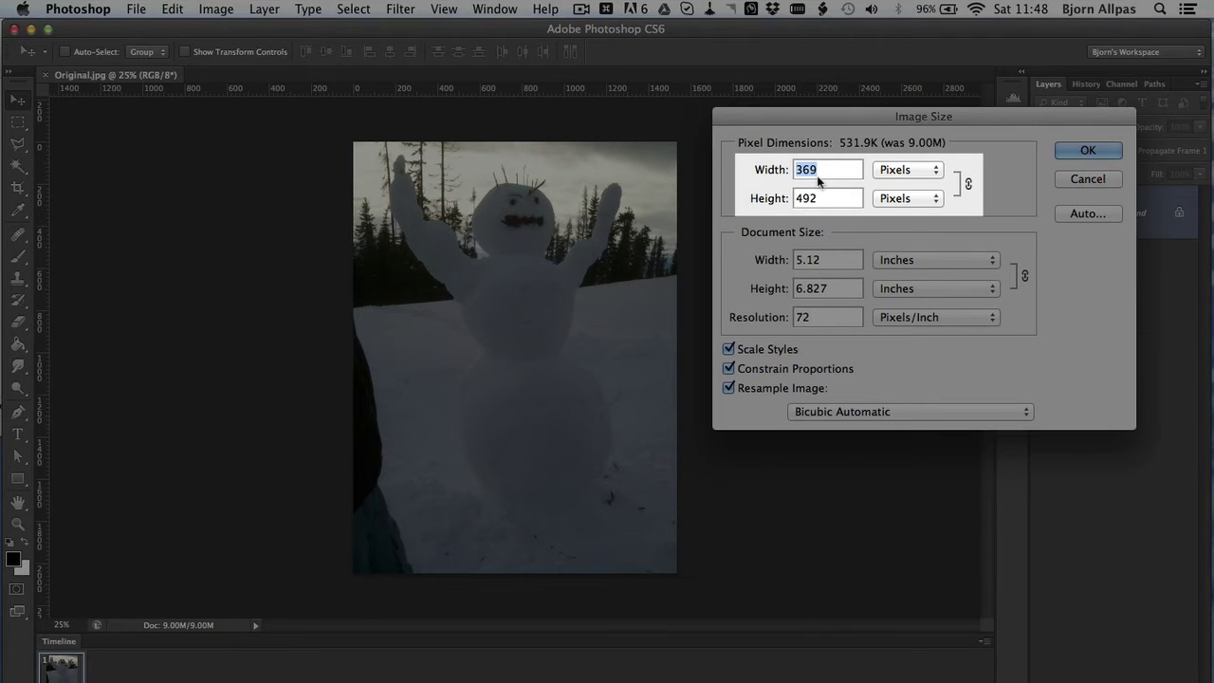
pyautogui.write('1536')
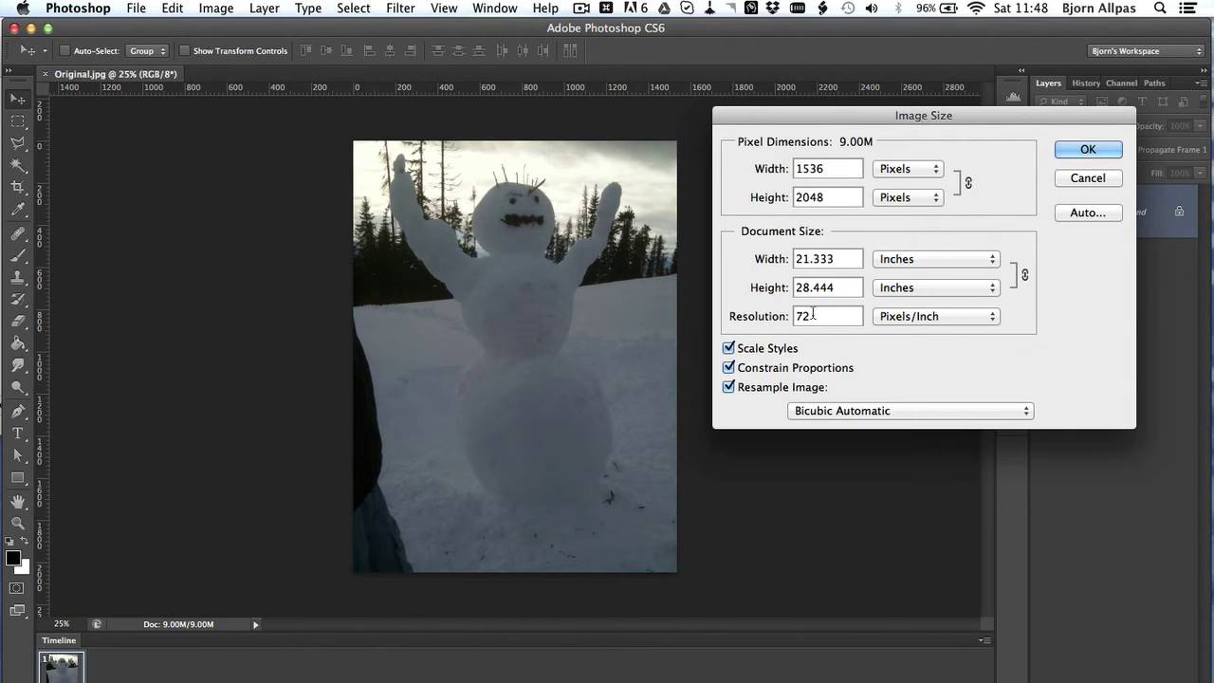
pyautogui.click(1075, 152)
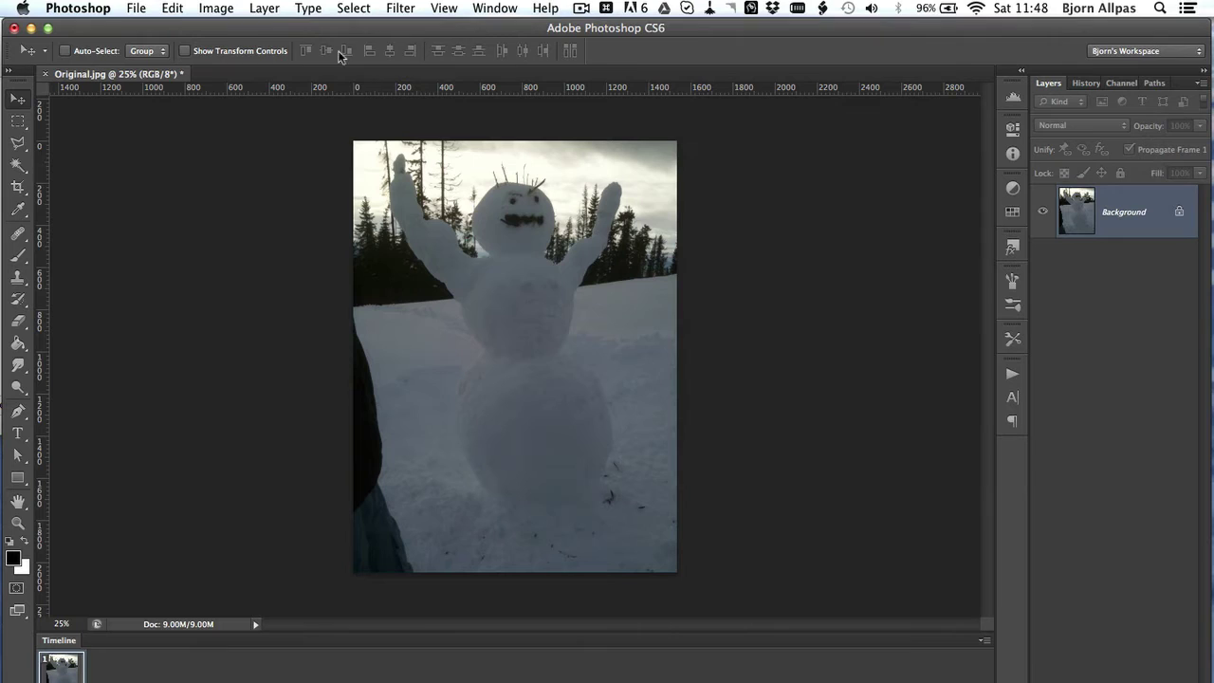
# - Open Save for Web and choose the JPEG Medium quality preset
pyautogui.click(137, 10)
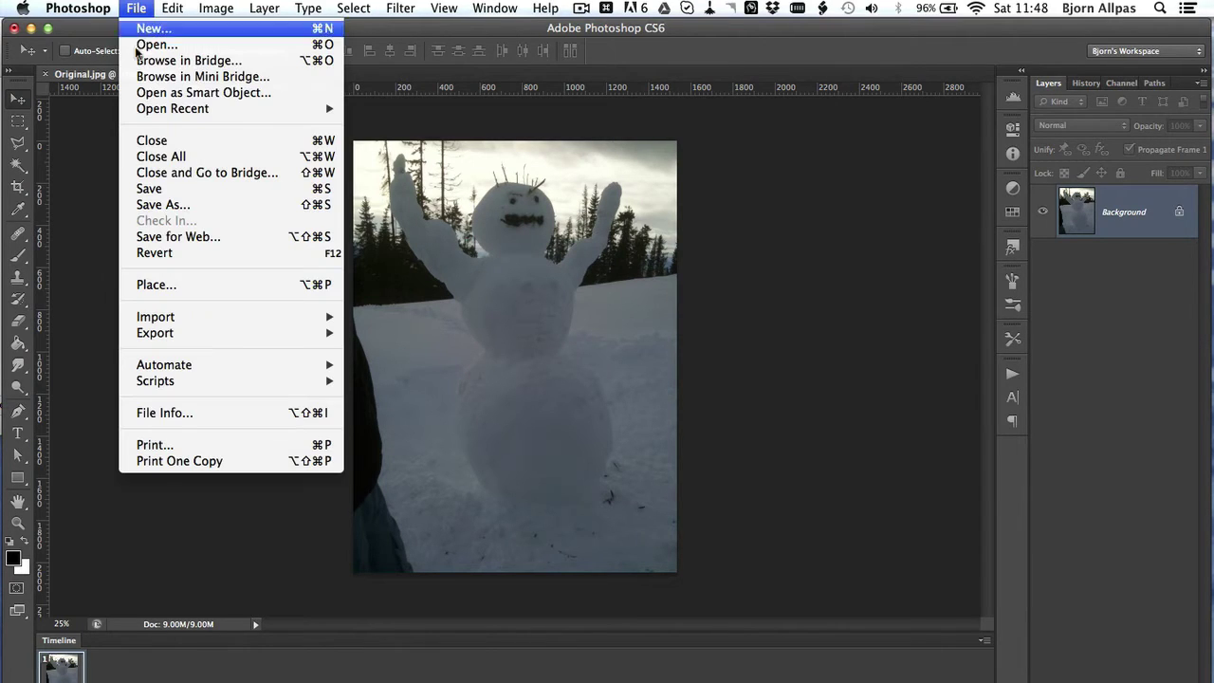
pyautogui.click(206, 237)
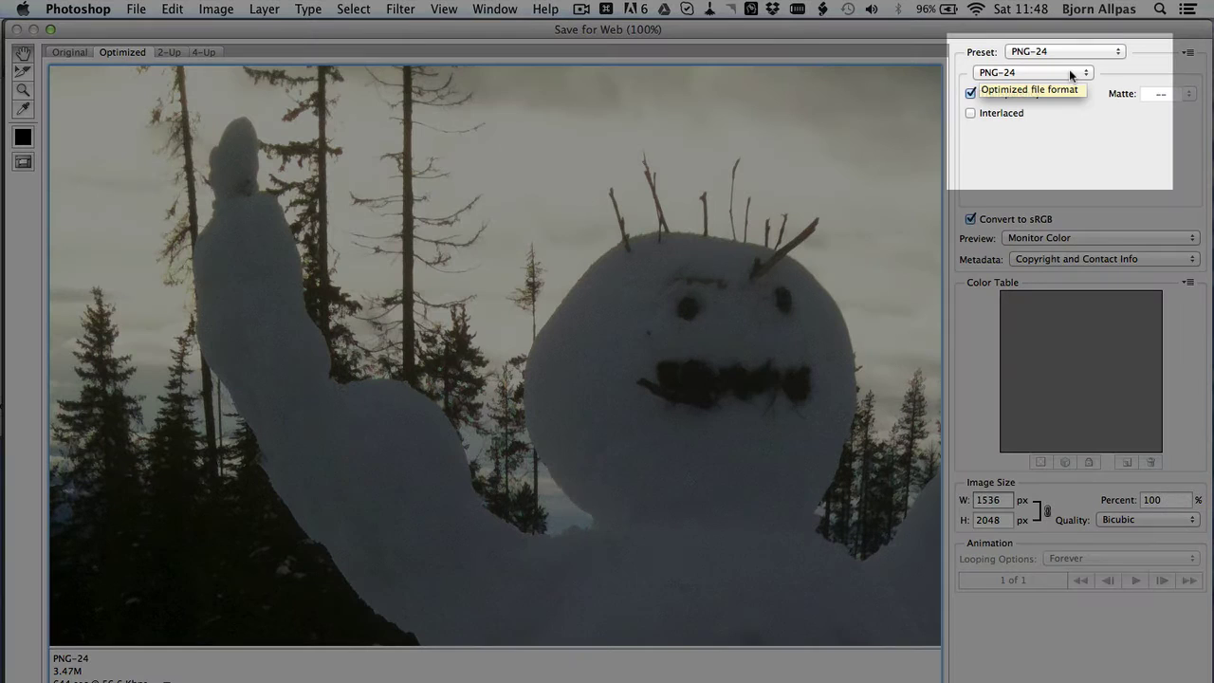
pyautogui.click(1071, 75)
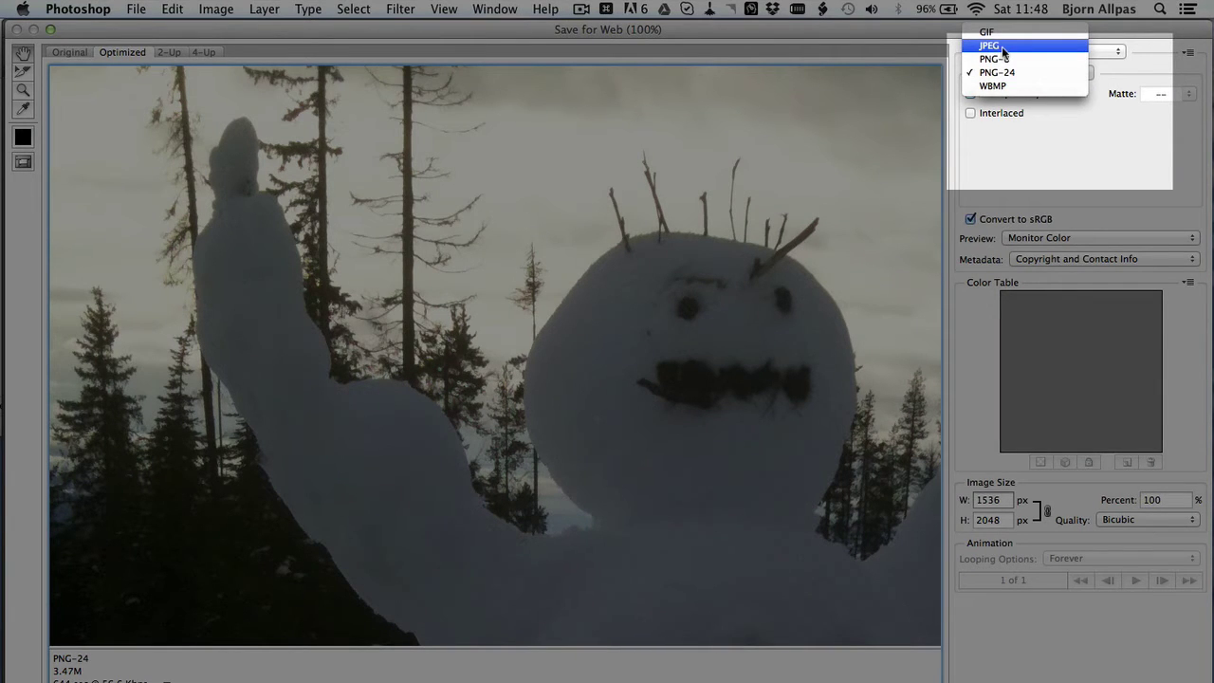
pyautogui.press('Escape')
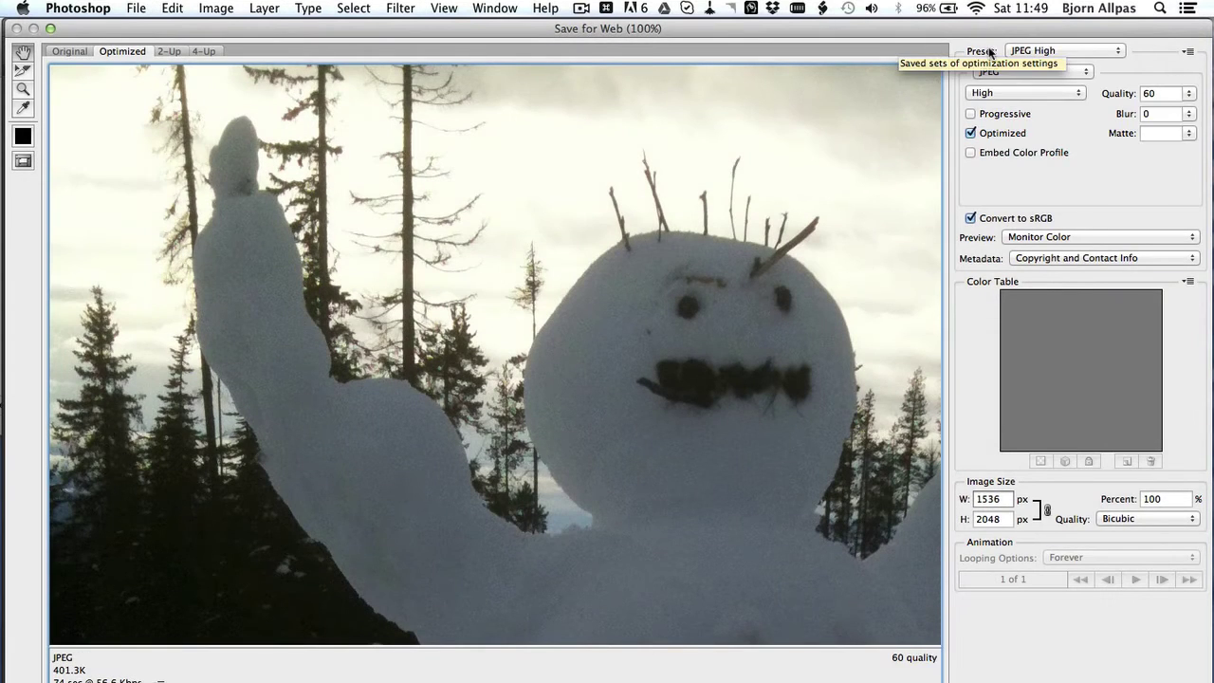
pyautogui.click(1038, 92)
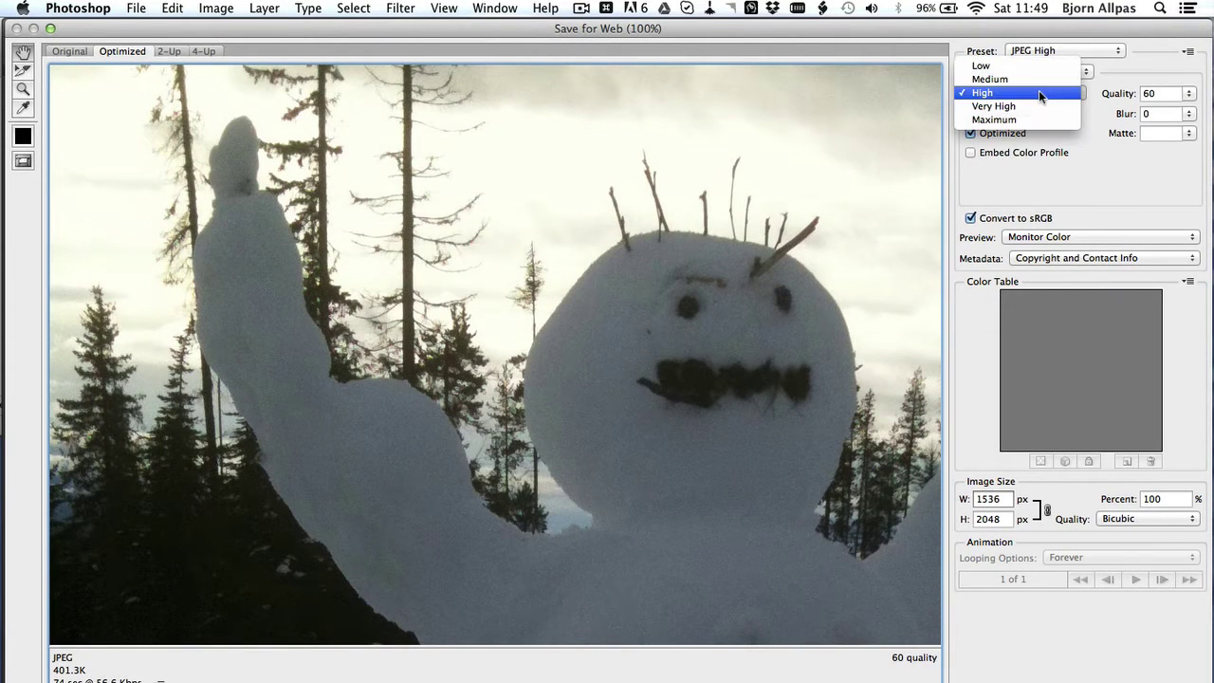
pyautogui.click(991, 80)
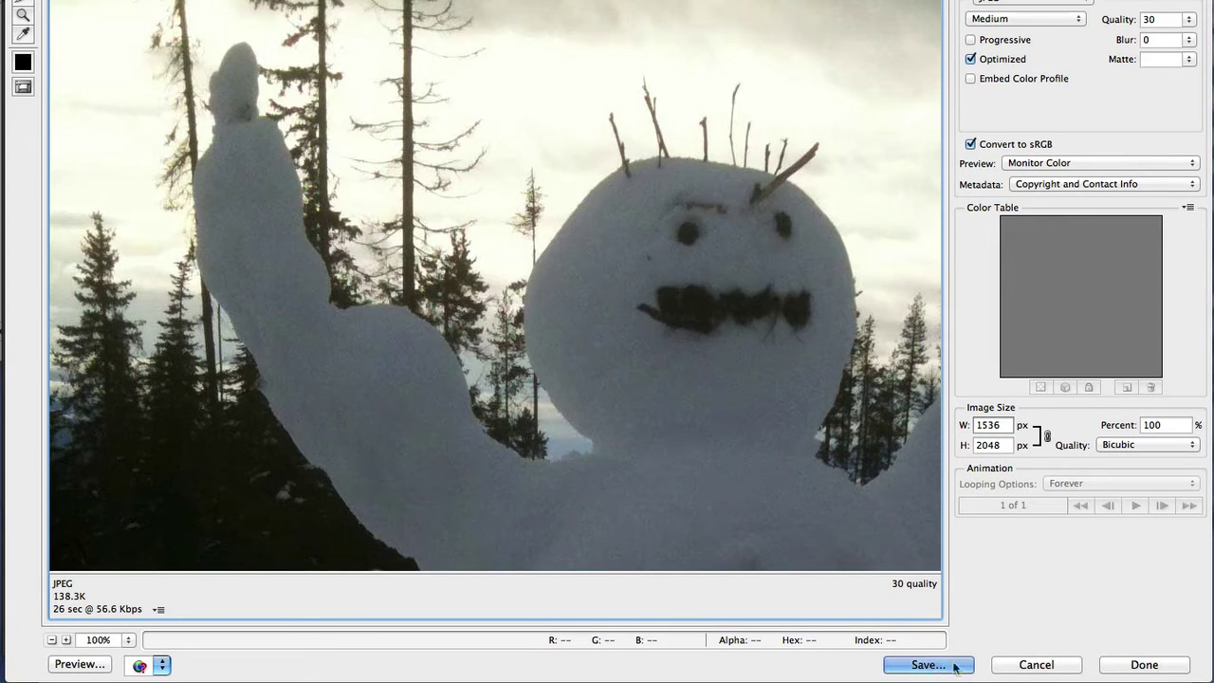
# - Save the optimized JPEG as Original-smaller.jpg in the Launch Time Media Temp folder
pyautogui.click(966, 670)
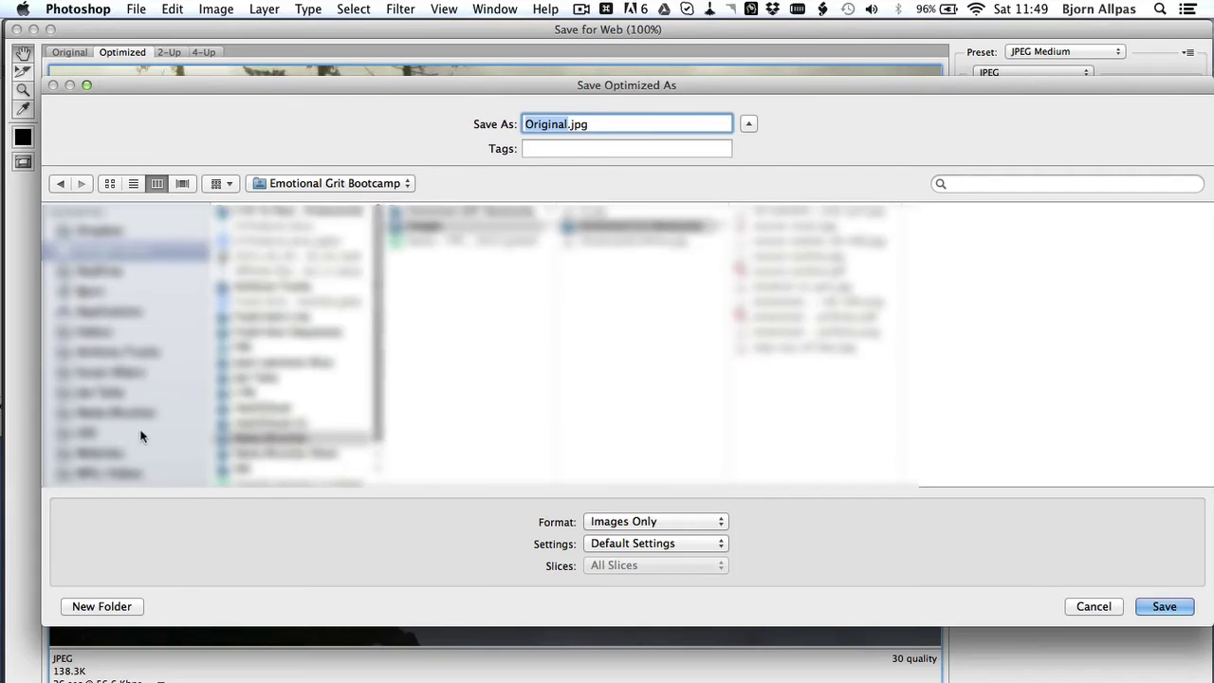
pyautogui.scroll(-3, 141, 441)
pyautogui.click(142, 452)
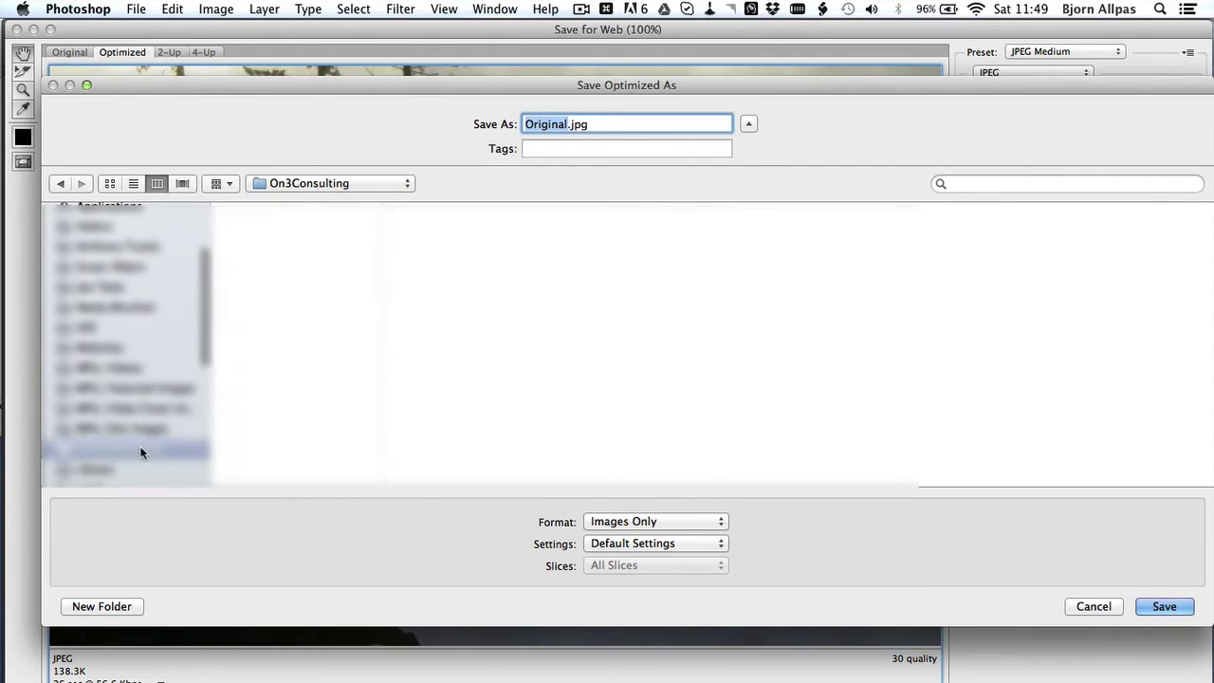
pyautogui.click(274, 392)
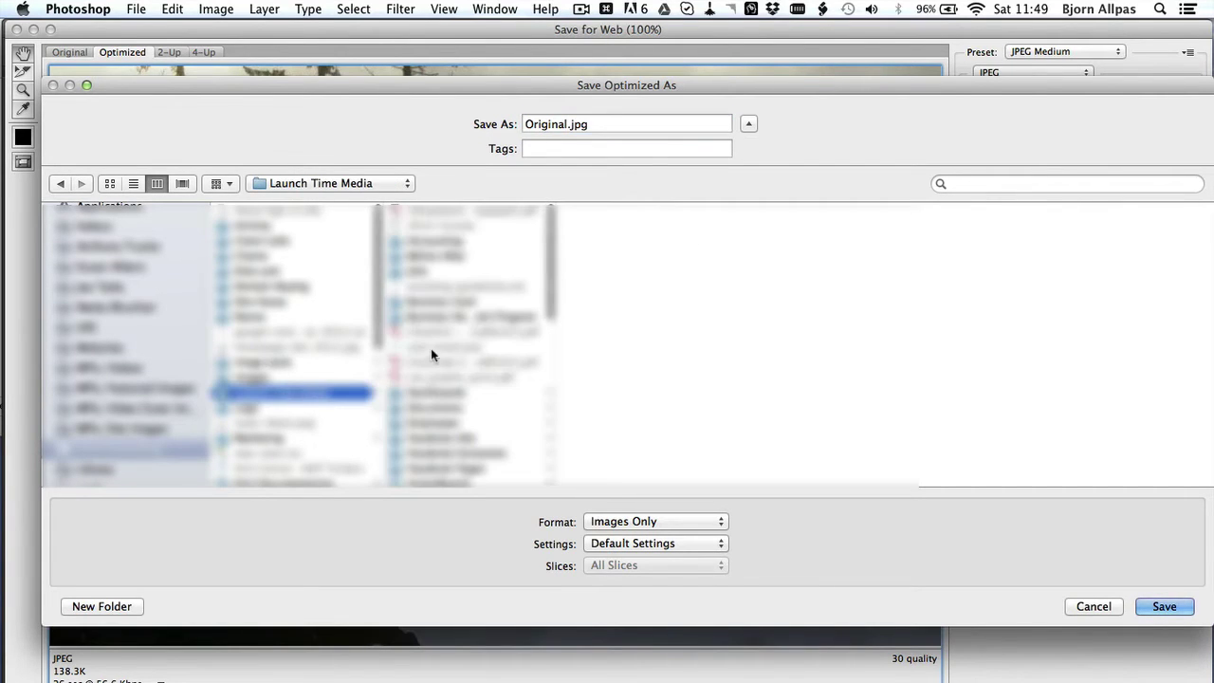
pyautogui.scroll(-10, 455, 336)
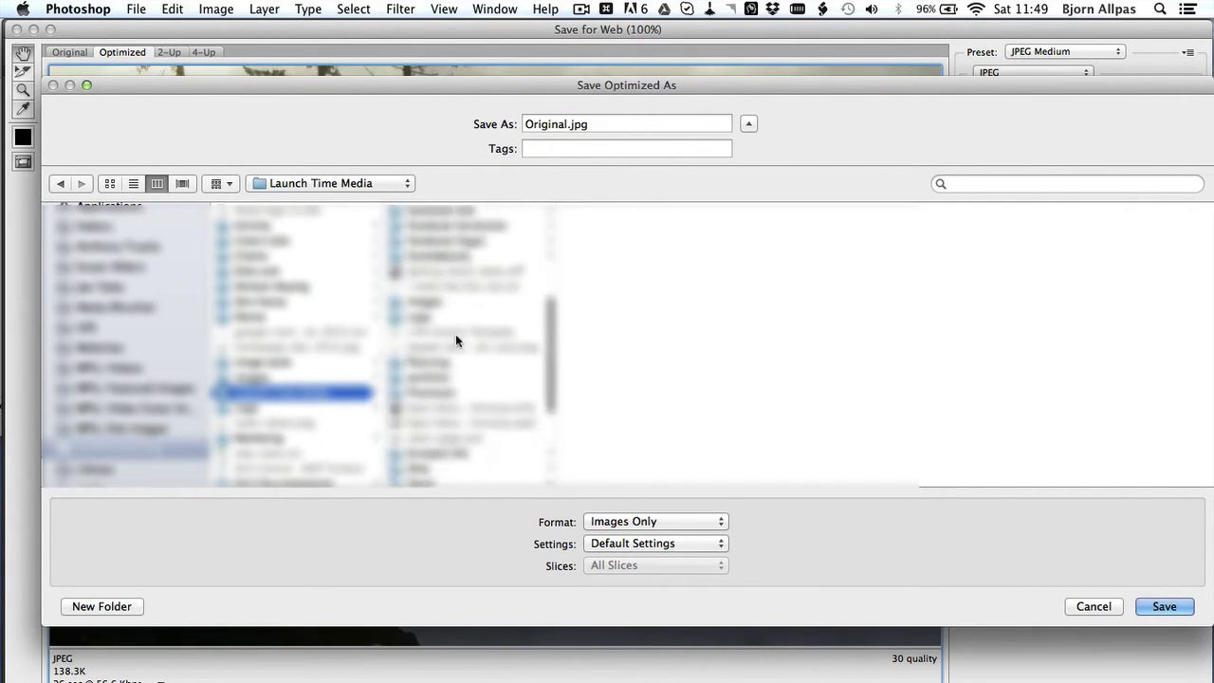
pyautogui.click(420, 359)
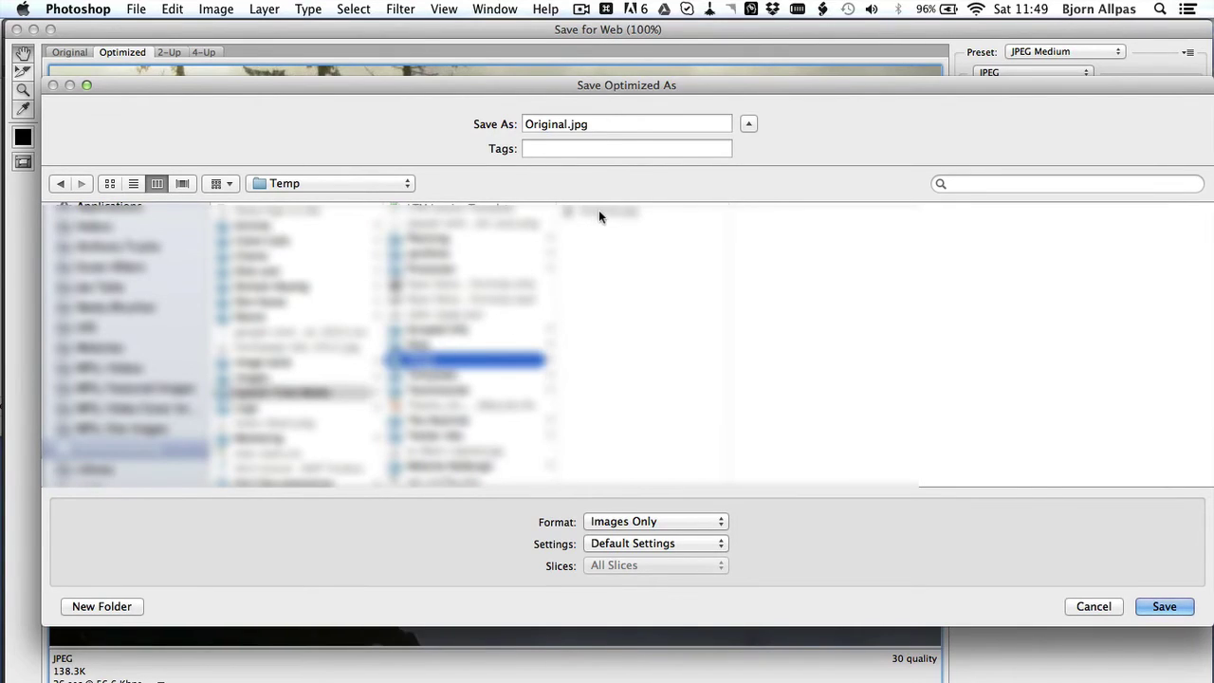
pyautogui.click(598, 209)
pyautogui.click(567, 123)
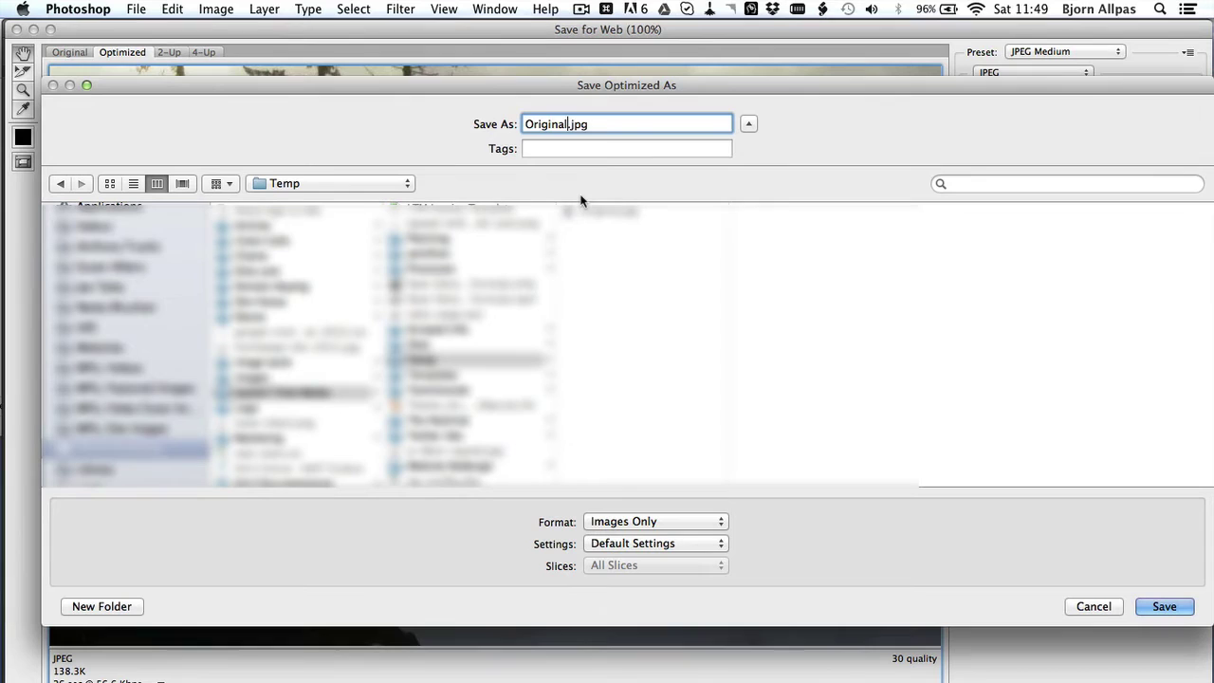
pyautogui.write('-smaller')
pyautogui.press('Return')
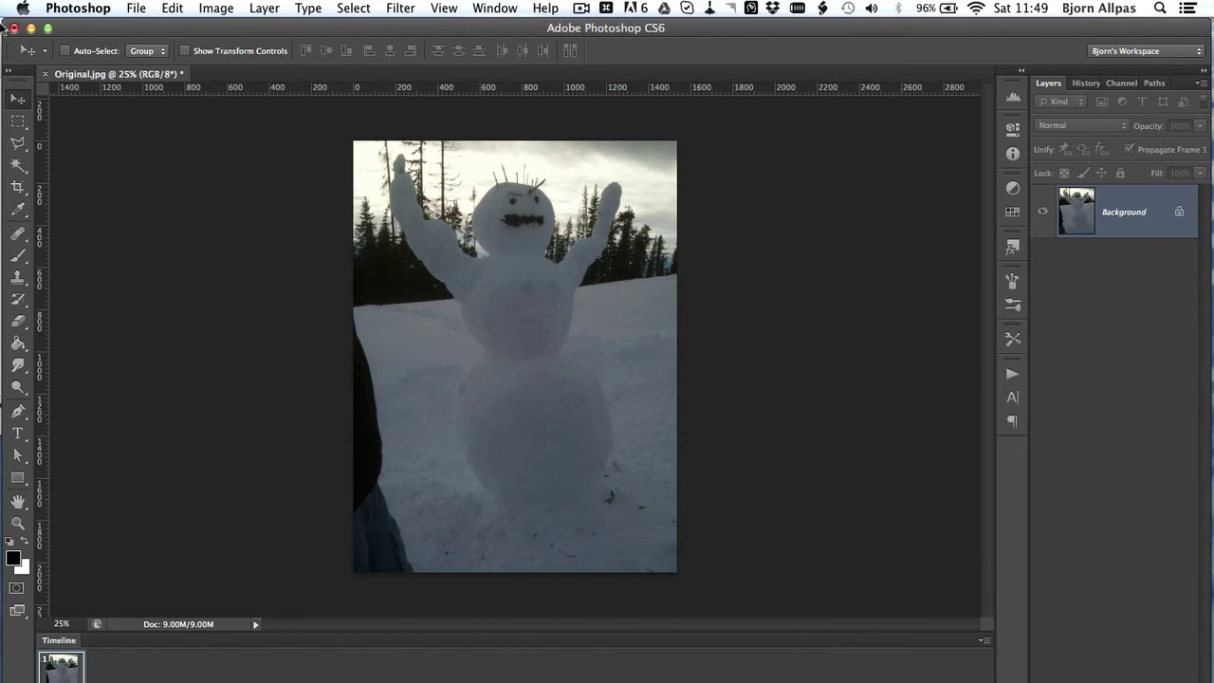
# - Check in Finder that Original-smaller.jpg is 143 KB at 1536×2048, then return to Photoshop
pyautogui.click(19, 76)
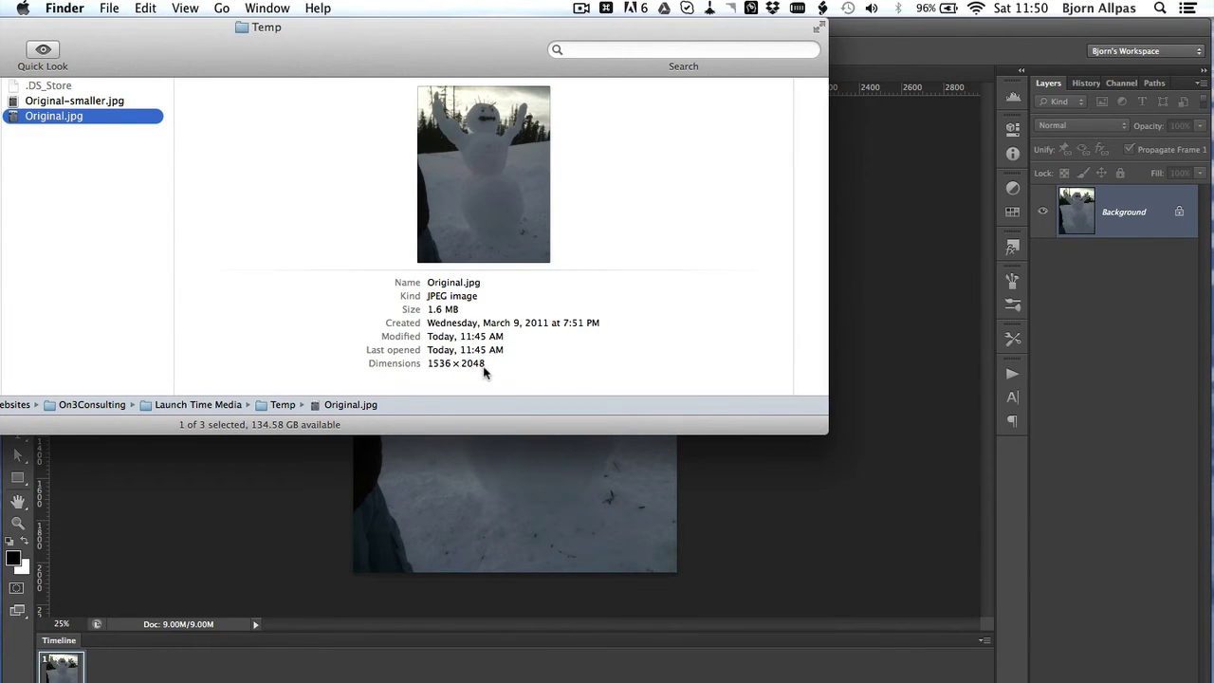
pyautogui.click(61, 105)
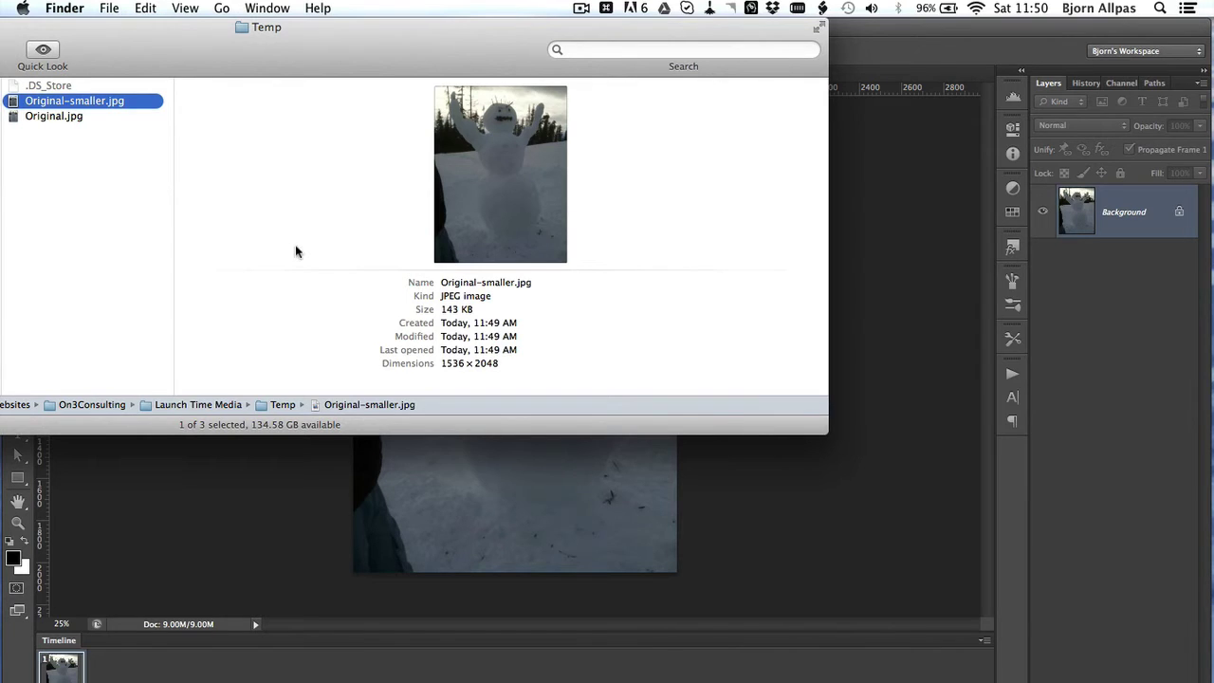
pyautogui.click(276, 512)
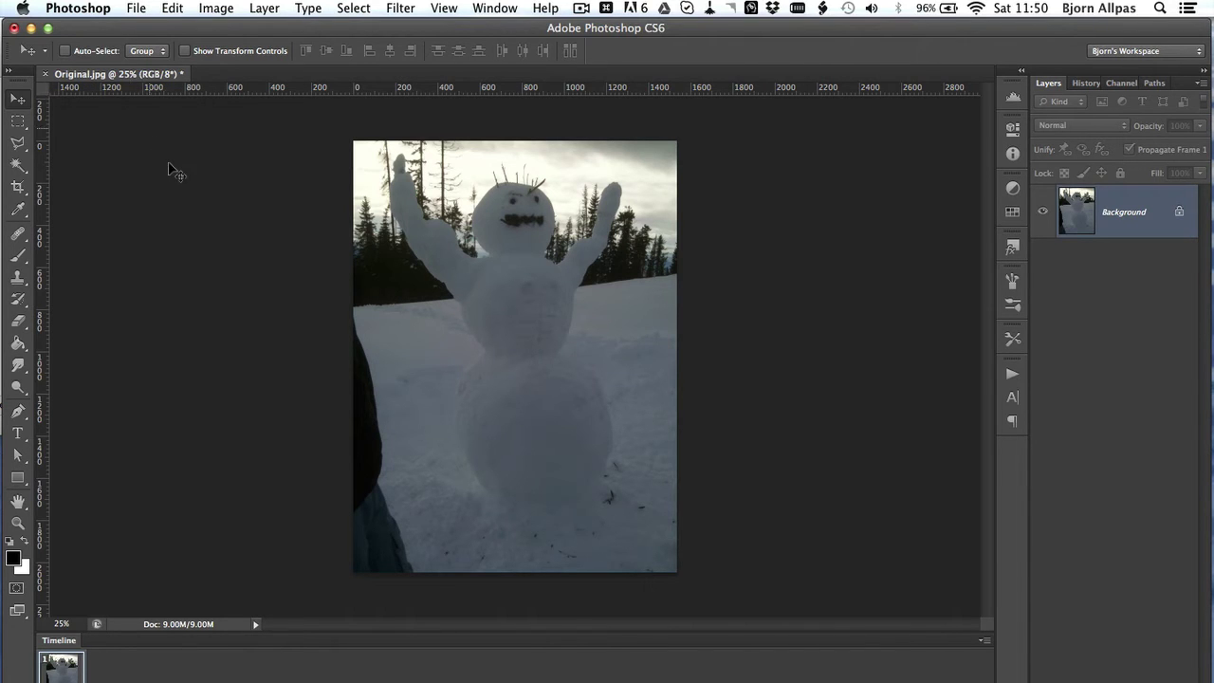
# - Zoom in, then resize the snowman photo to 400 pixels wide (400 × 533), proportions constrained
pyautogui.press('super+equal')
pyautogui.press('super+equal')
pyautogui.press('super+equal')
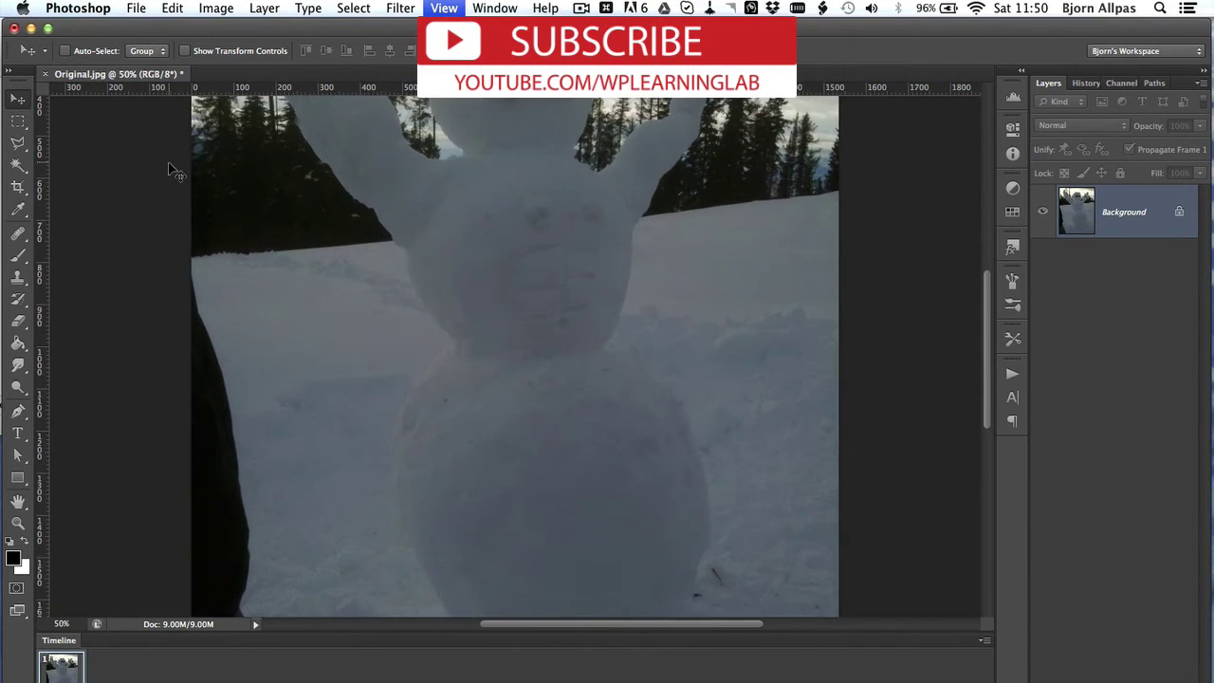
pyautogui.press('super+equal')
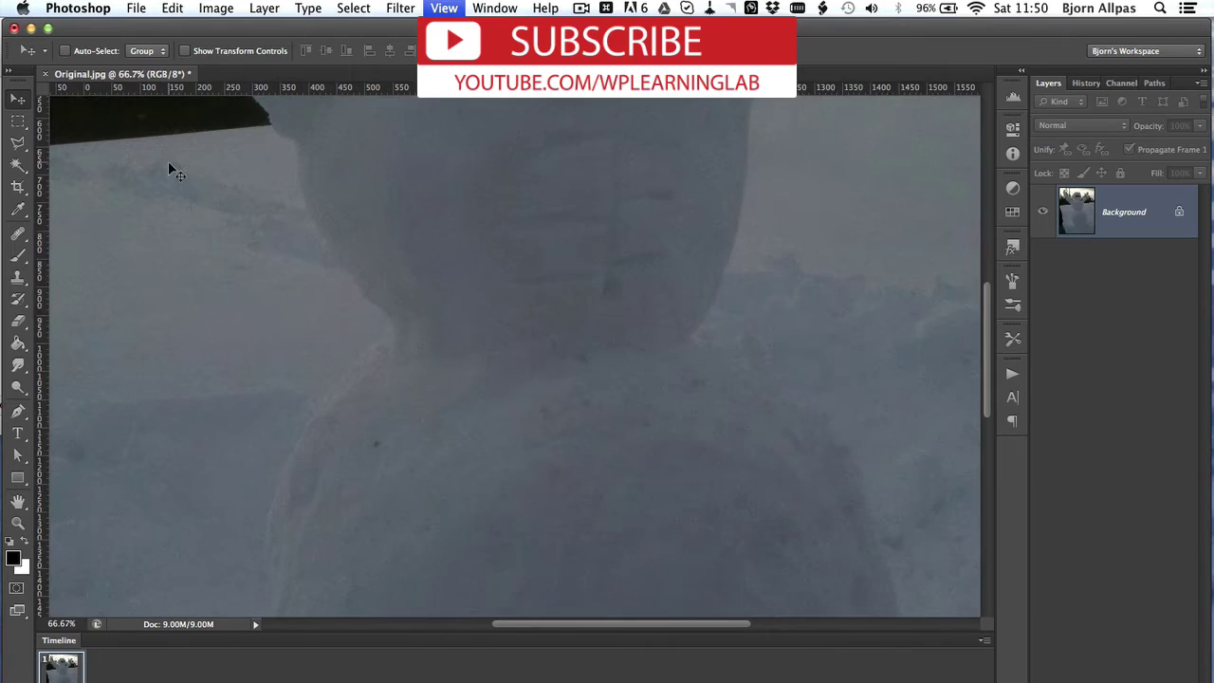
pyautogui.scroll(10, 175, 173)
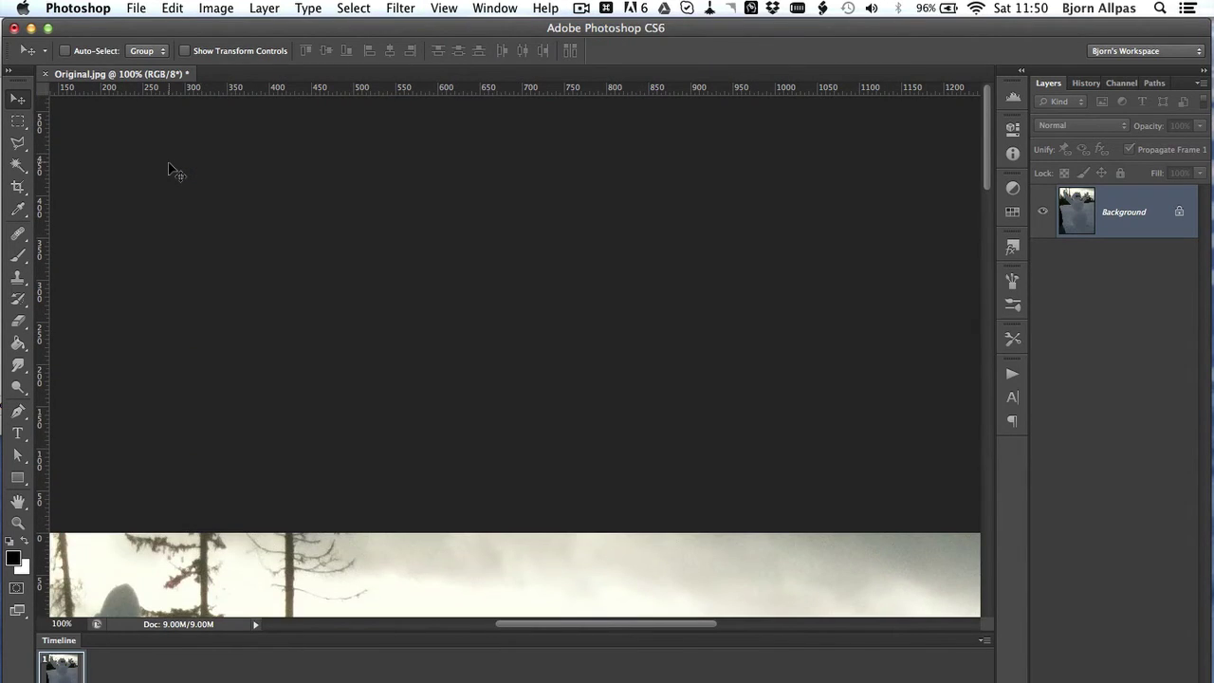
pyautogui.scroll(-5, 176, 174)
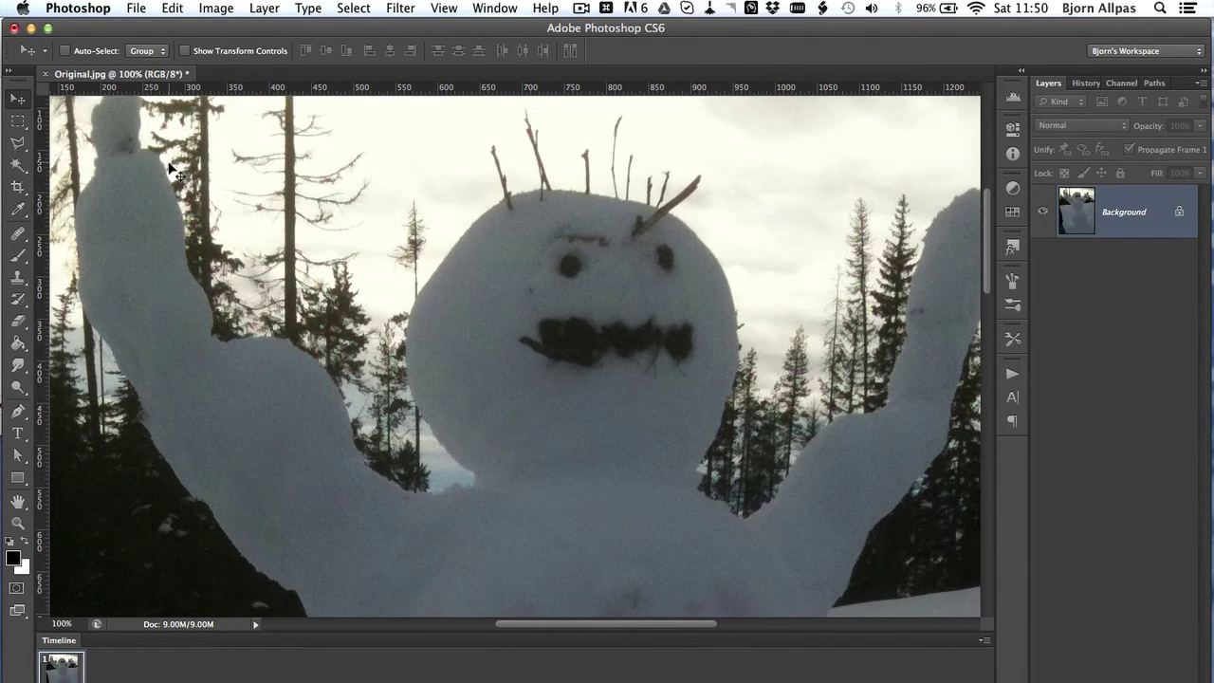
pyautogui.click(218, 9)
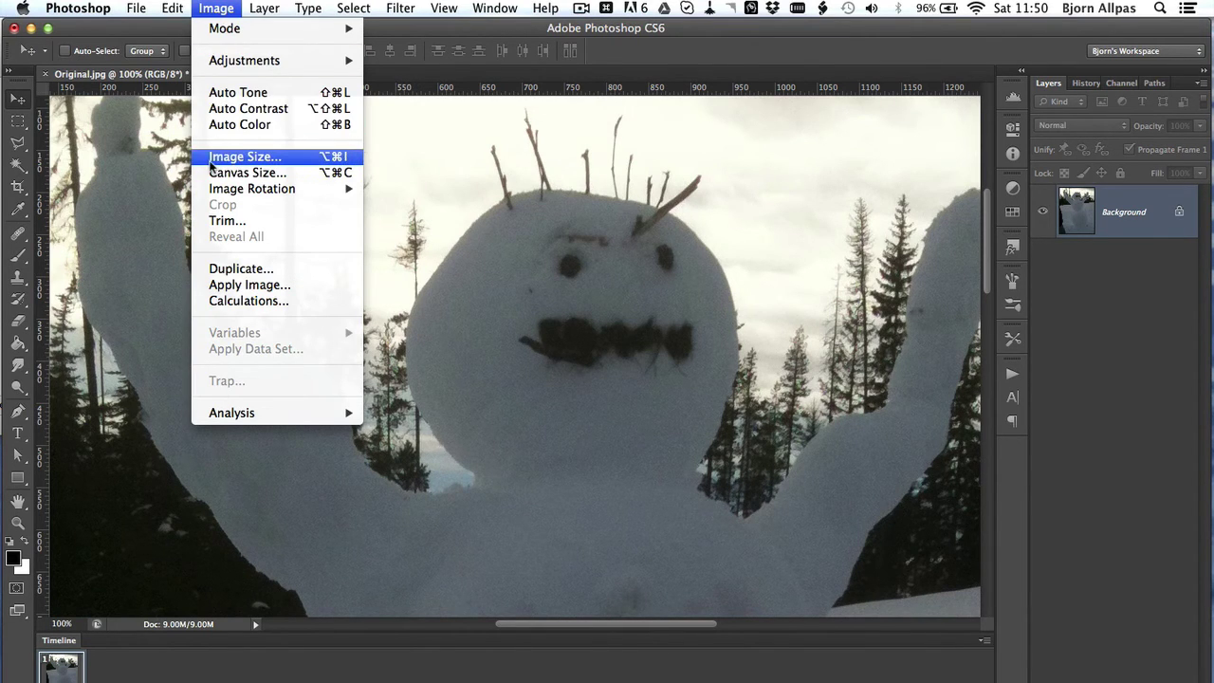
pyautogui.click(243, 158)
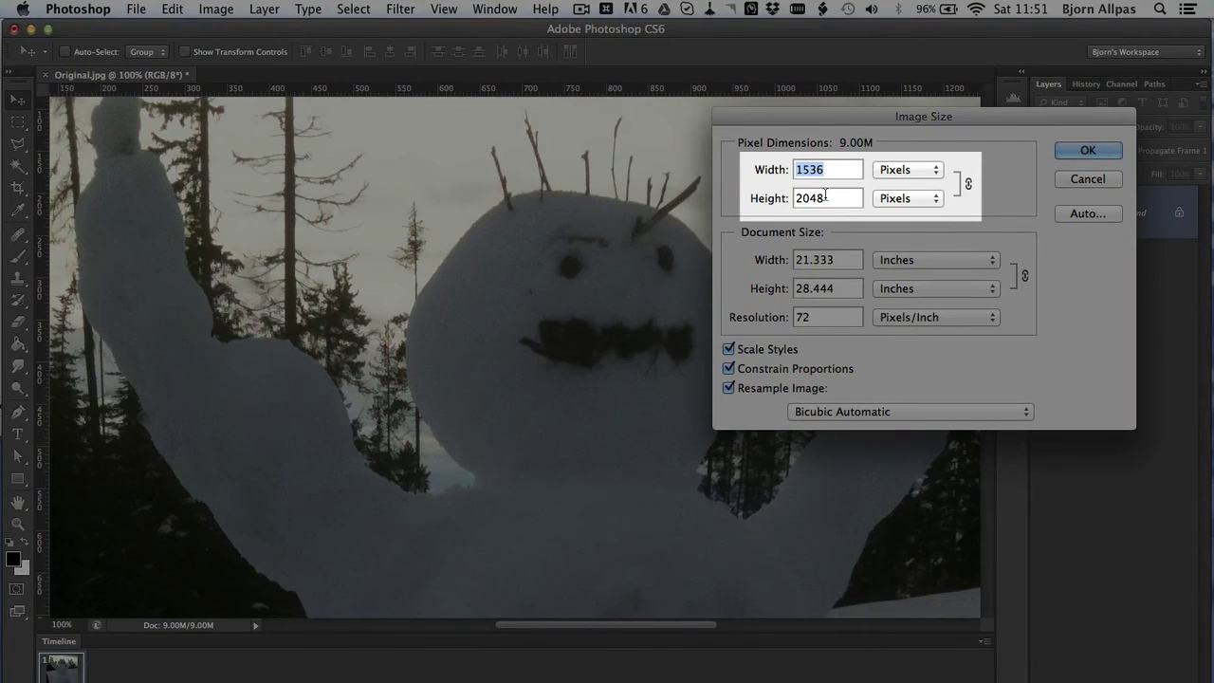
pyautogui.write('400')
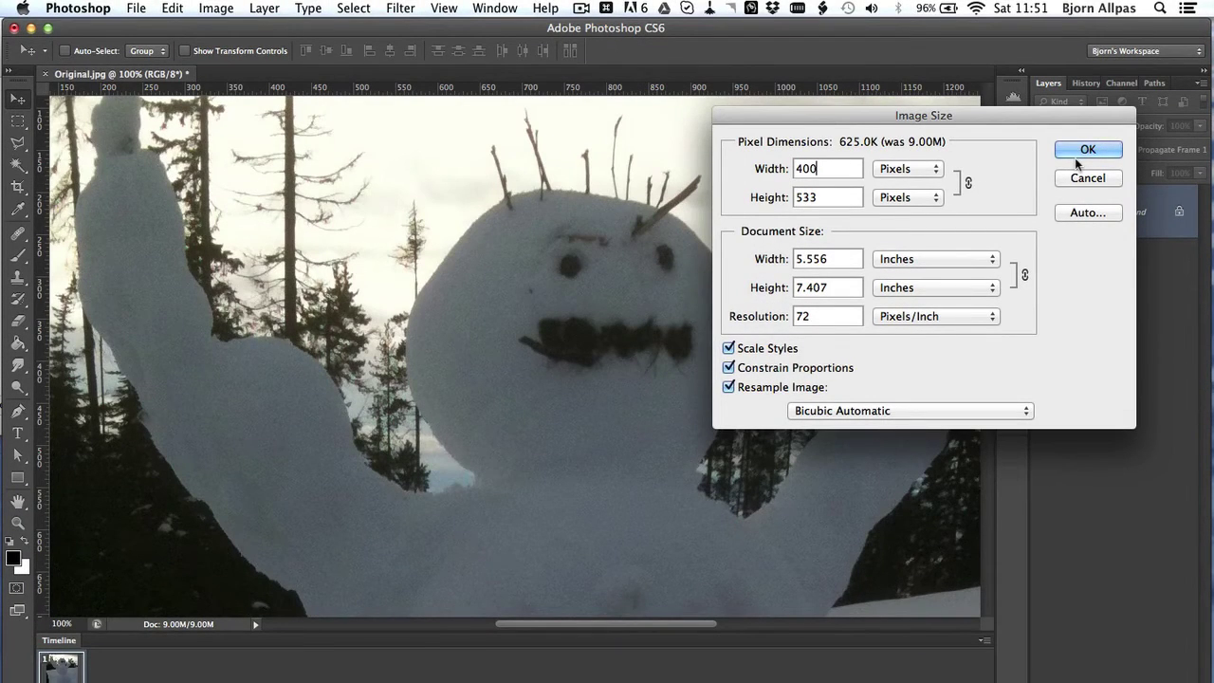
pyautogui.click(1087, 151)
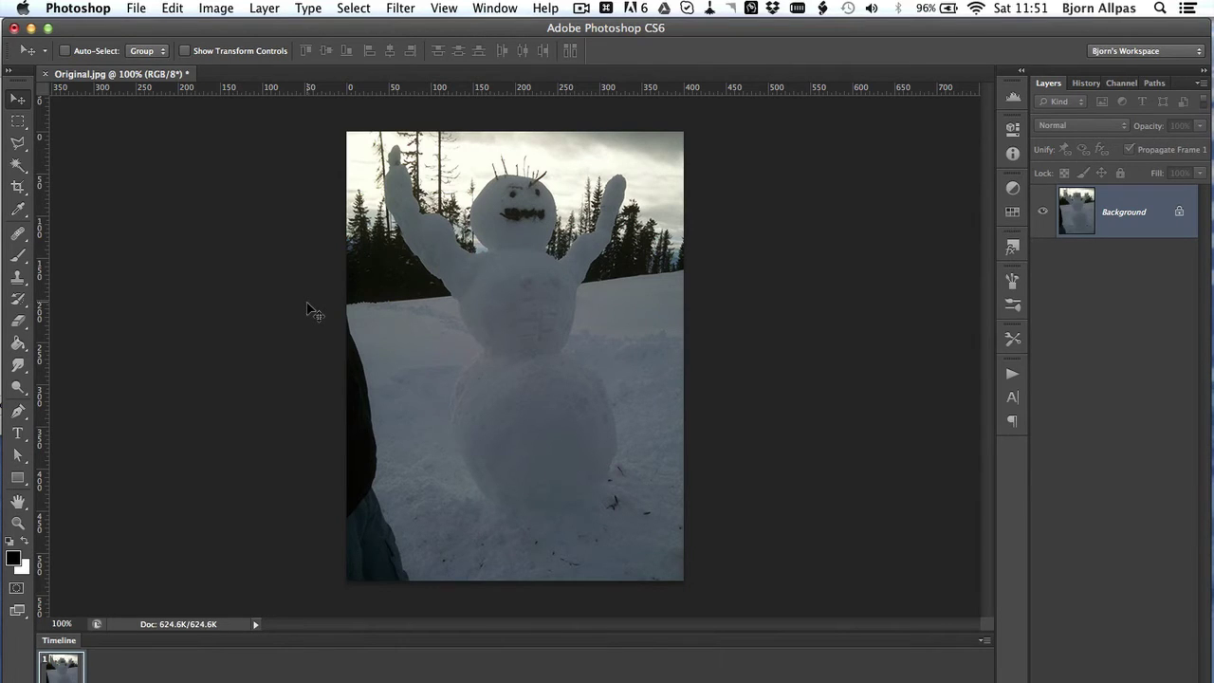
pyautogui.click(214, 7)
# - Save the 400-pixel photo via Save for Web as JPEG Medium named Original-smaller-400.jpg
pyautogui.moveTo(138, 9)
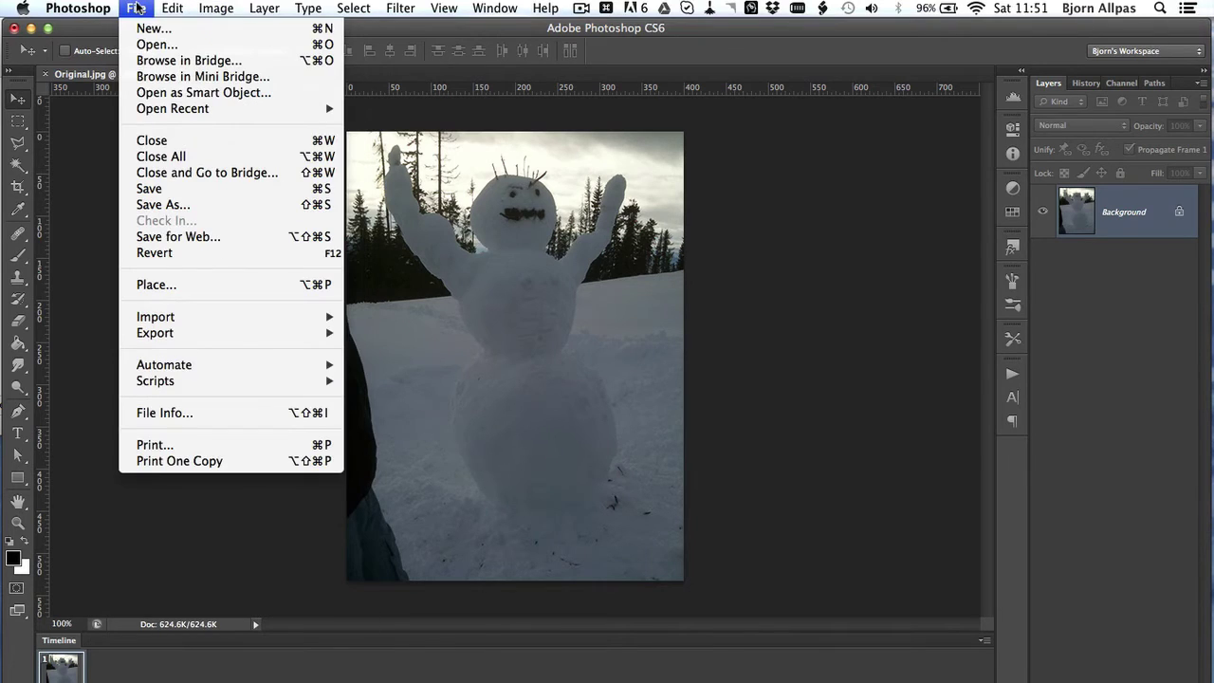
pyautogui.click(171, 239)
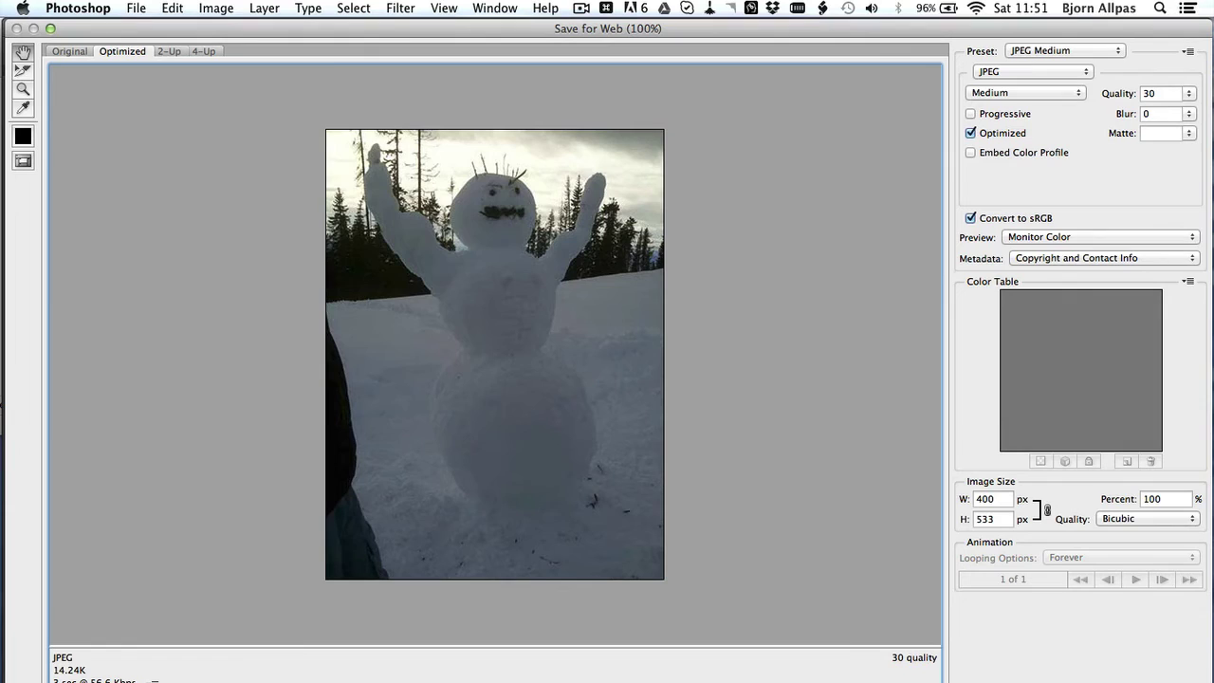
pyautogui.press('Return')
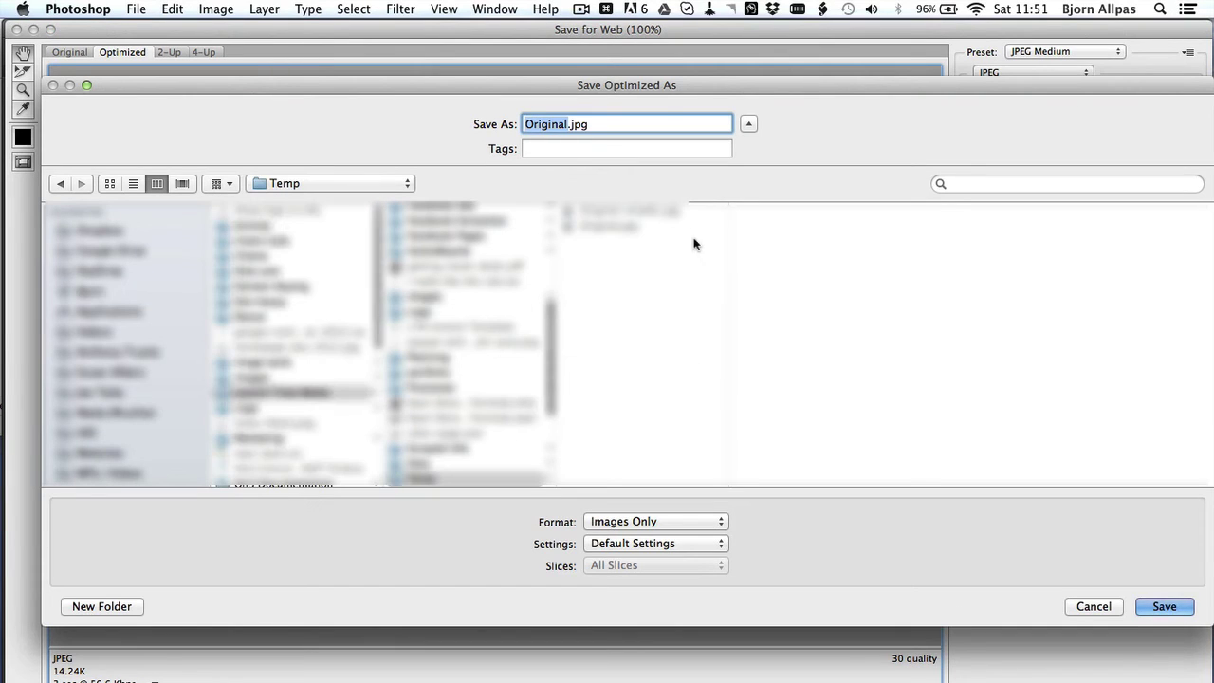
pyautogui.press('Right')
pyautogui.write('-smaller')
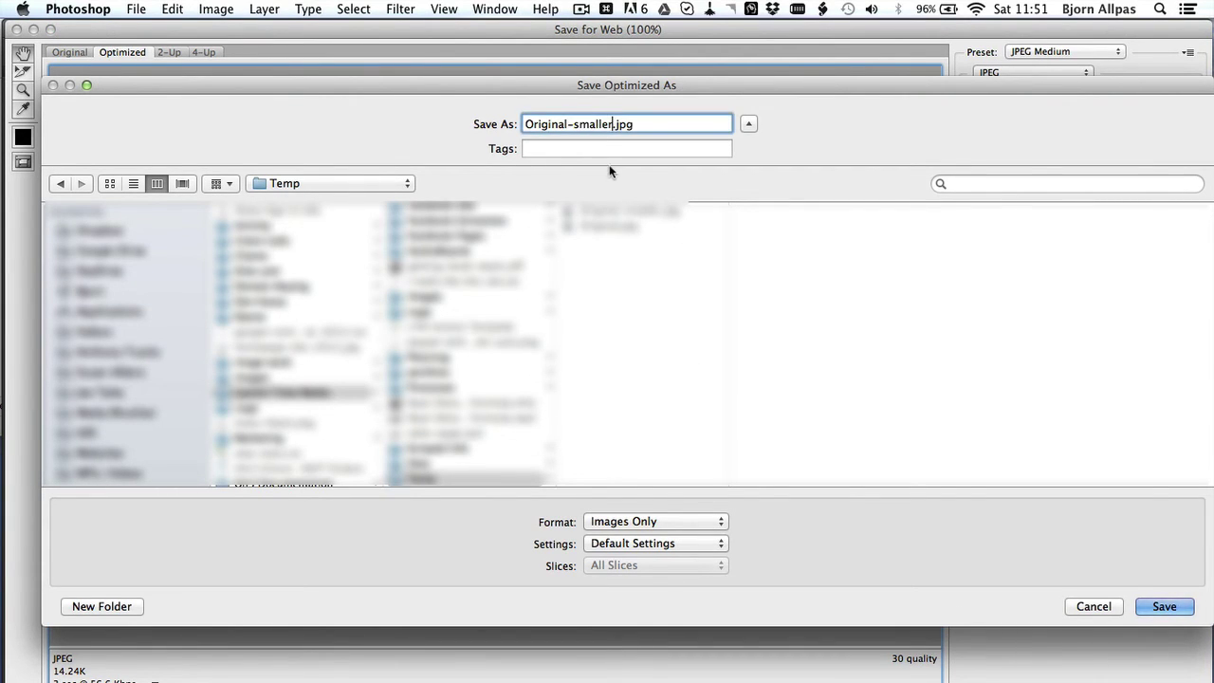
pyautogui.write('-400')
pyautogui.press('Return')
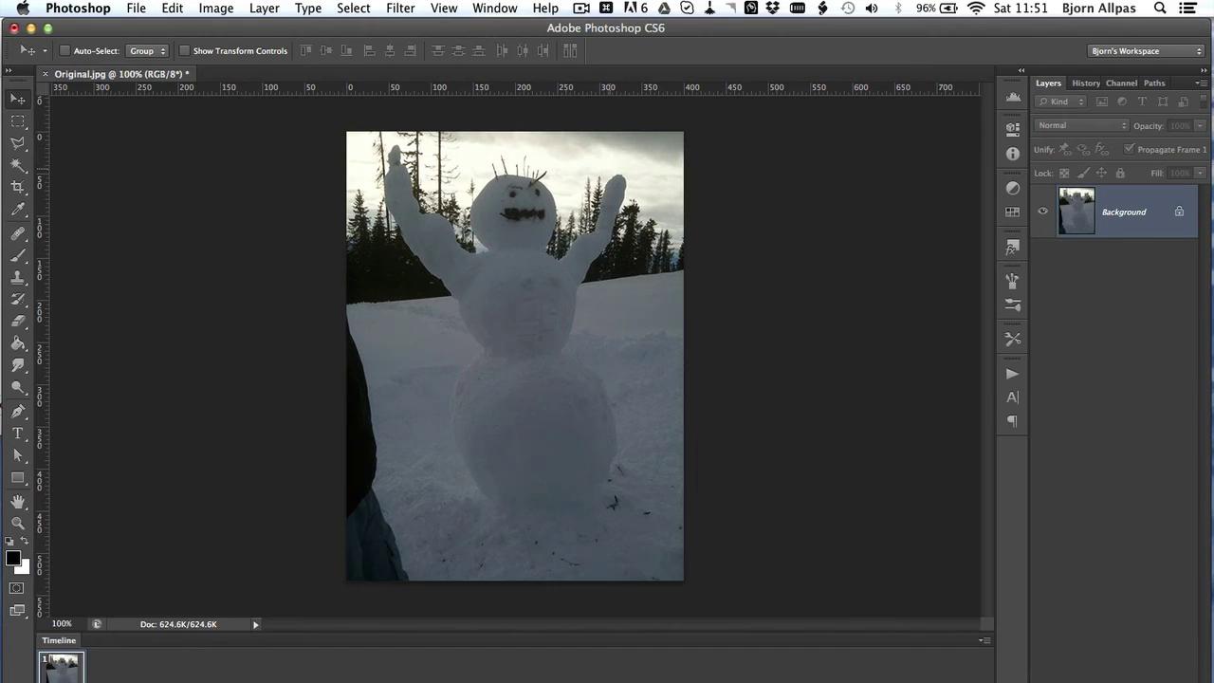
# - Compare Original-smaller-400.jpg (16 KB, 400×533) against Original.jpg (1.6 MB) in Finder's Temp folder
pyautogui.click(17, 78)
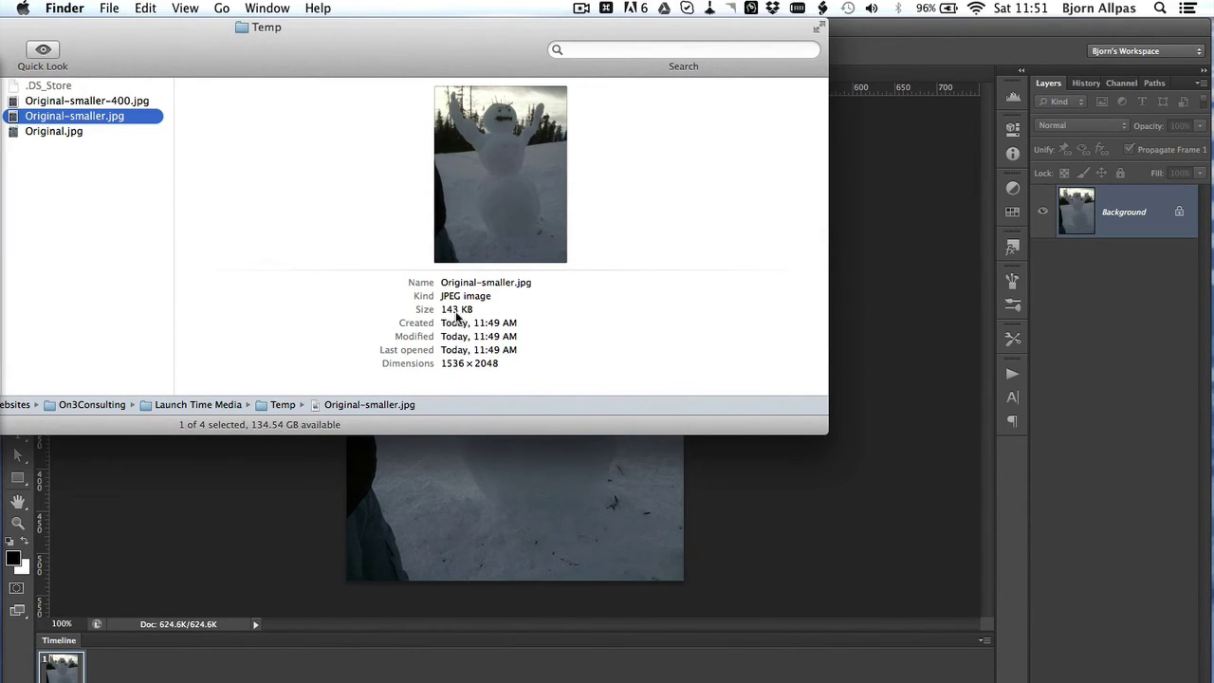
pyautogui.click(99, 103)
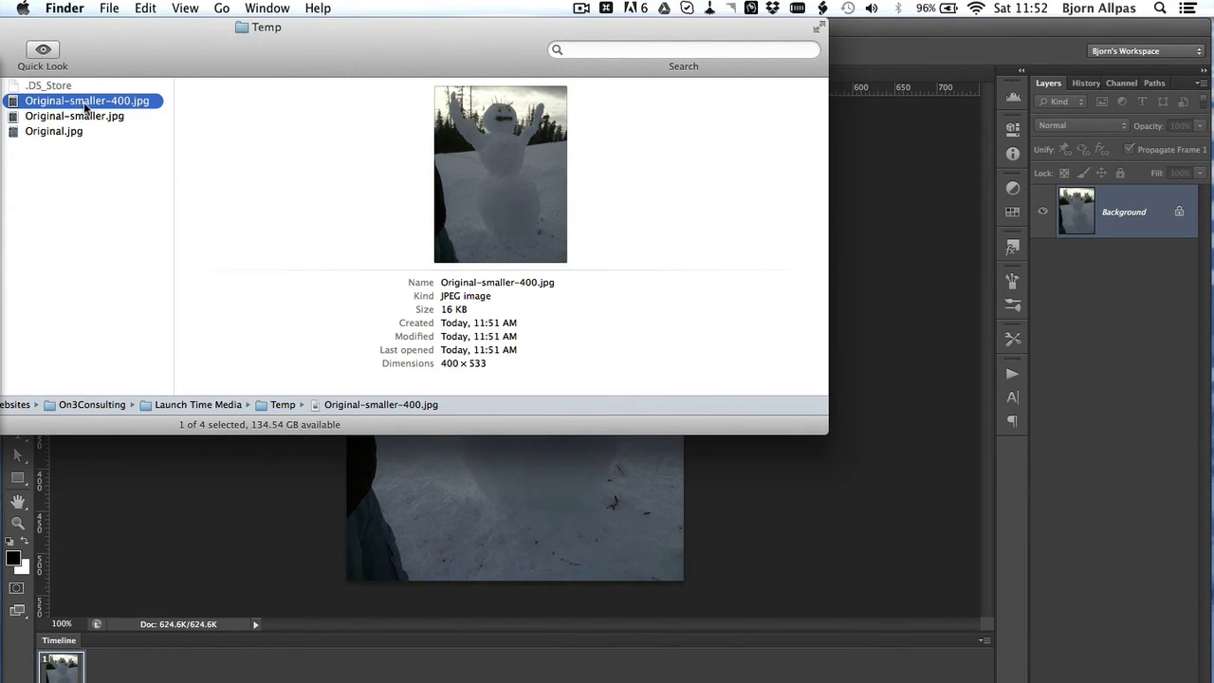
pyautogui.click(69, 134)
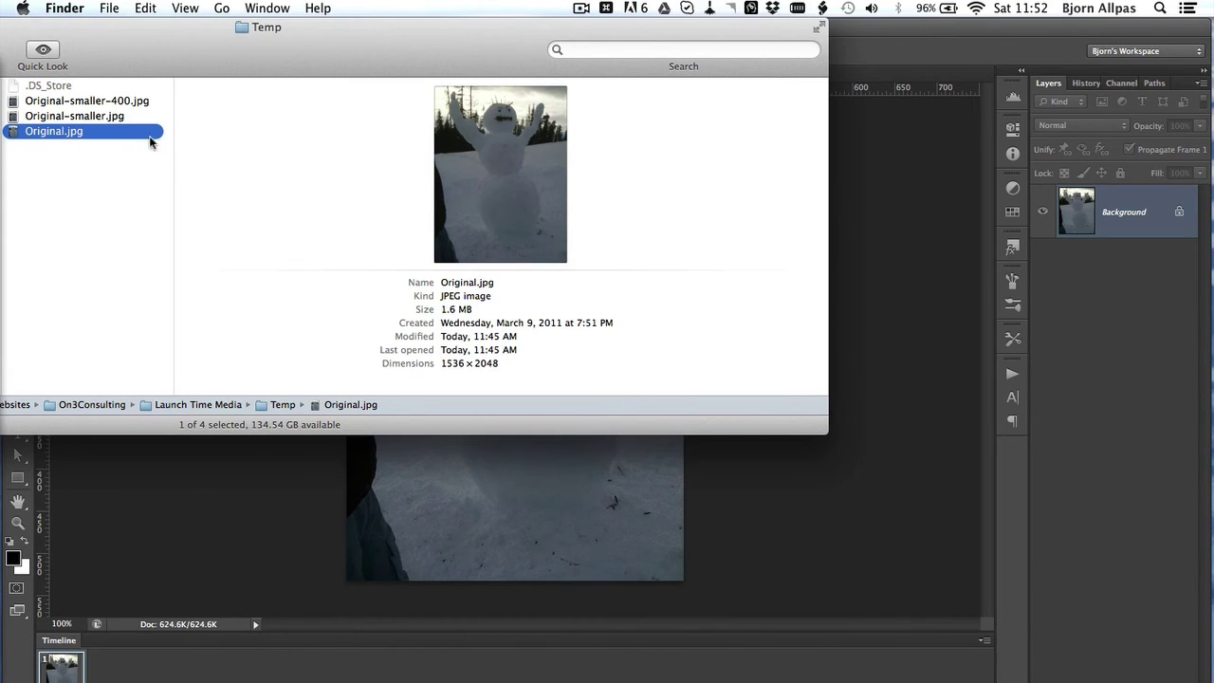
pyautogui.click(100, 103)
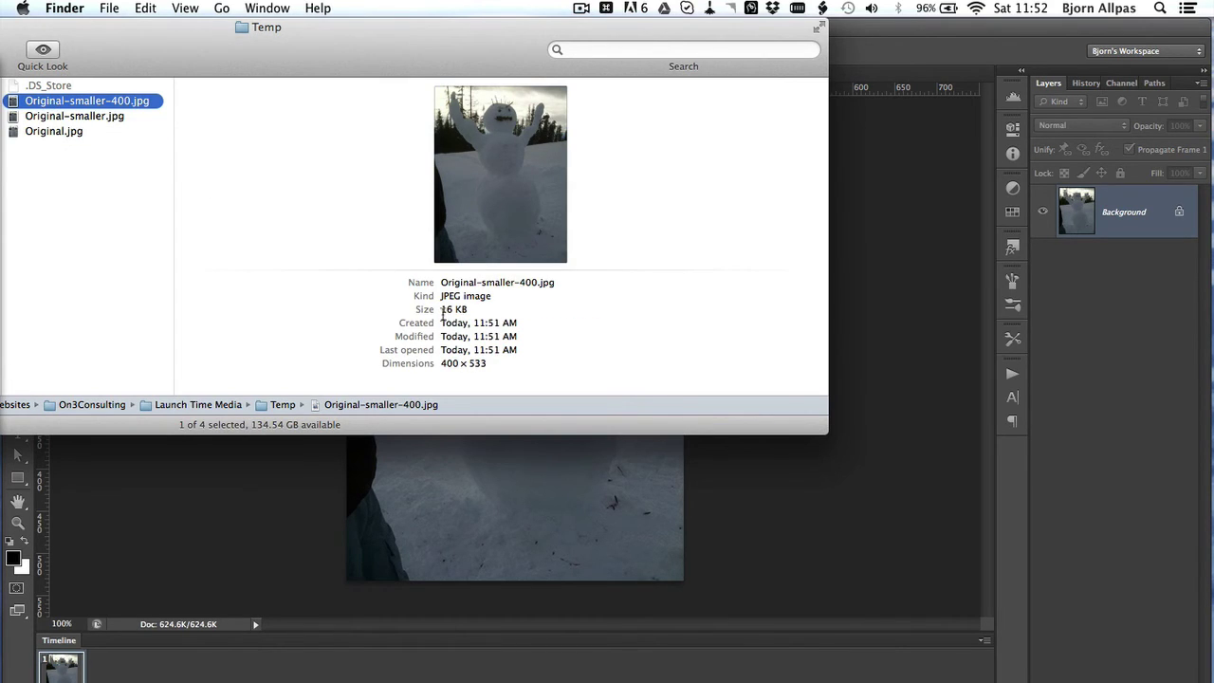